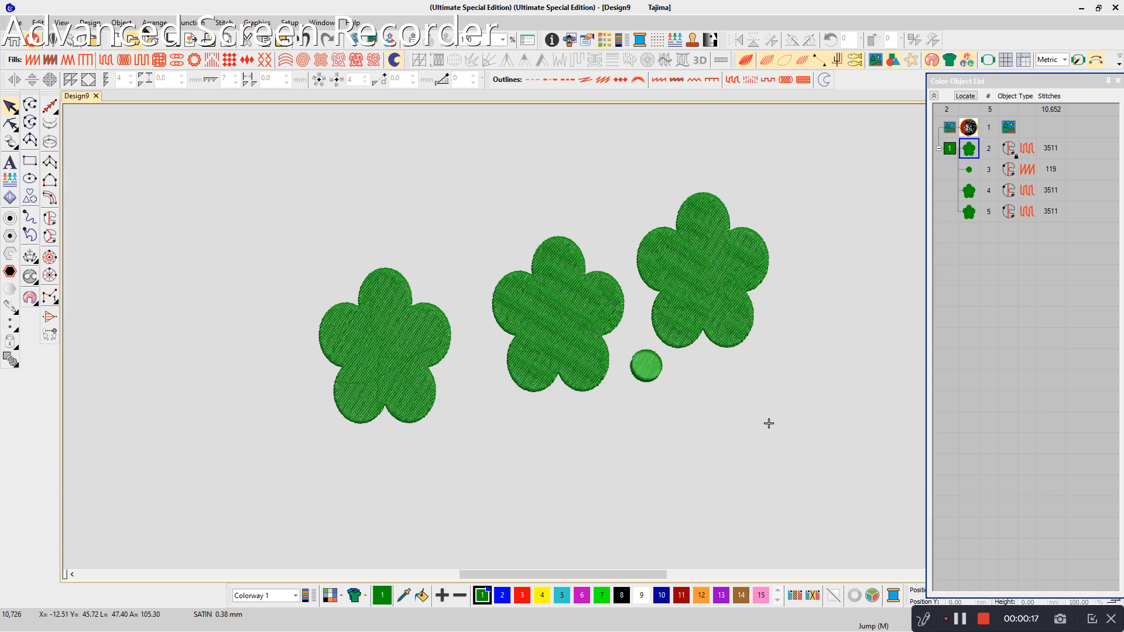
# - Recolor the leftmost flower with color 5 (cyan)
pyautogui.click(153, 24)
pyautogui.click(169, 76)
pyautogui.click(425, 393)
pyautogui.click(558, 593)
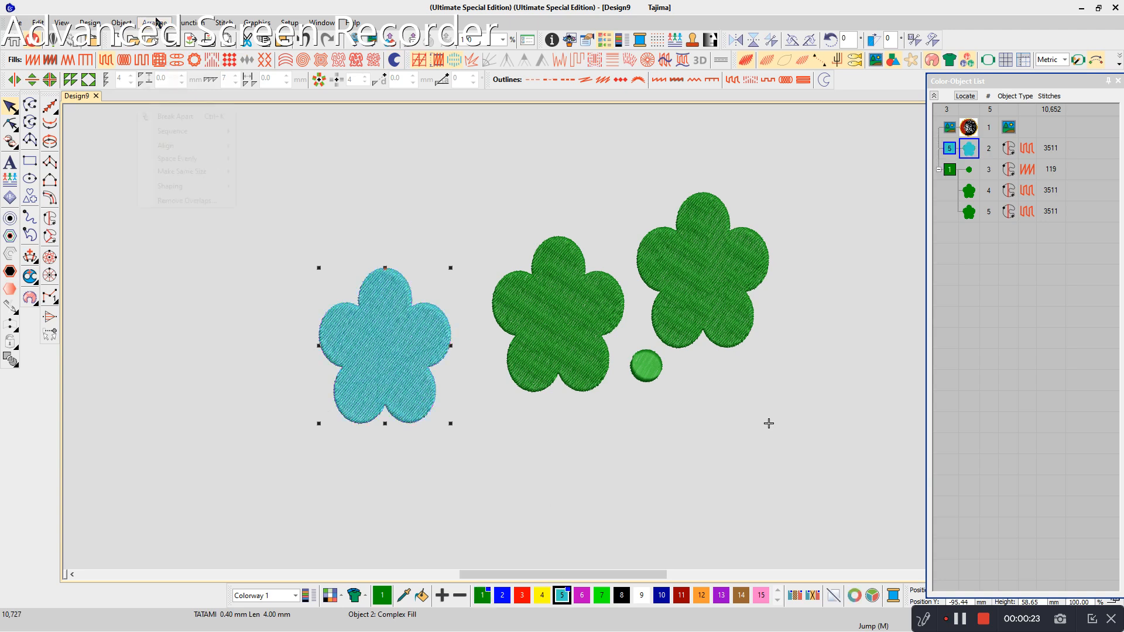
# - Select the three flowers and join them into one object with Branching
pyautogui.click(154, 23)
pyautogui.click(397, 497)
pyautogui.click(396, 391)
pyautogui.keyDown('ctrl'); pyautogui.click(547, 346); pyautogui.keyUp('ctrl')
pyautogui.keyDown('ctrl'); pyautogui.click(690, 309); pyautogui.keyUp('ctrl')
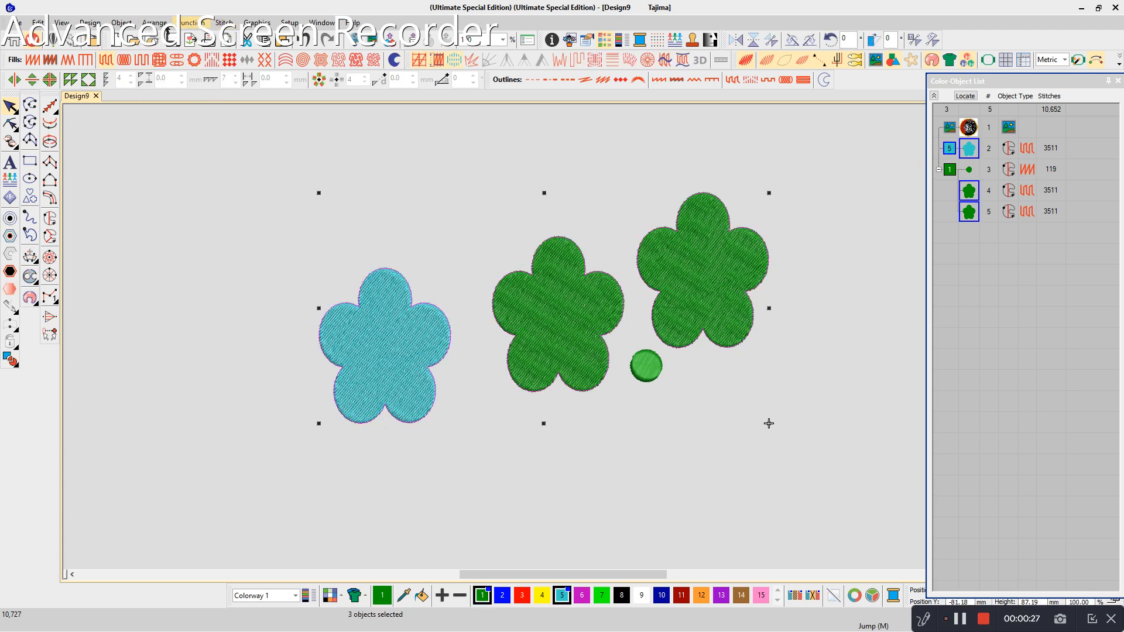
pyautogui.click(189, 22)
pyautogui.click(181, 93)
pyautogui.press('Return')
pyautogui.press('Return')
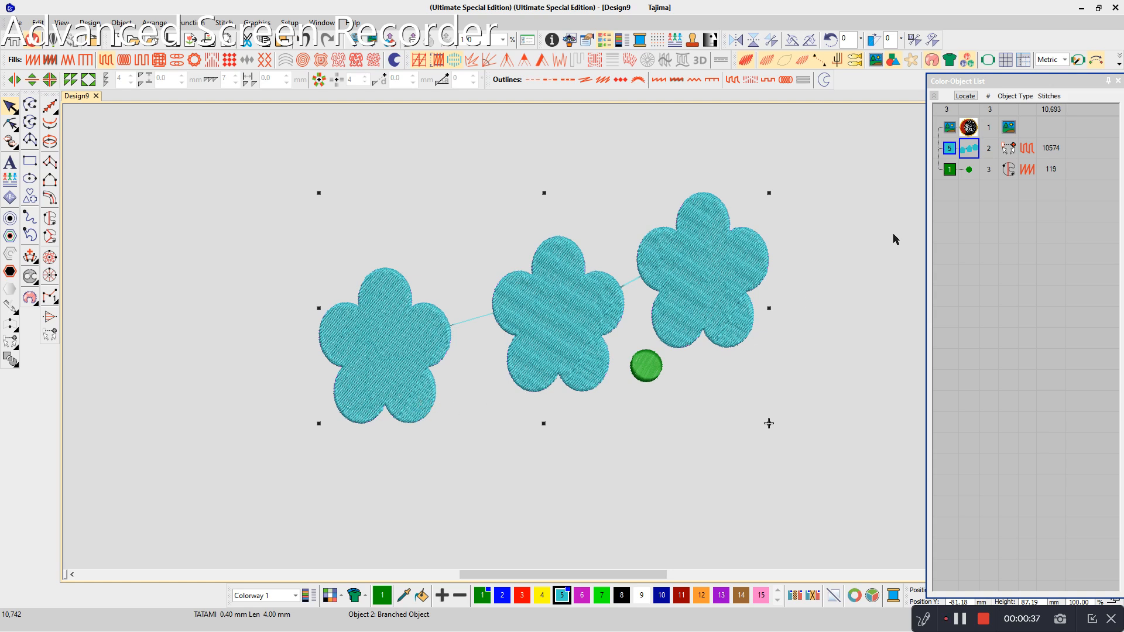
# - Break the branched flowers apart into separate objects and shift the leftmost flower slightly toward the middle one
pyautogui.click(158, 26)
pyautogui.click(163, 113)
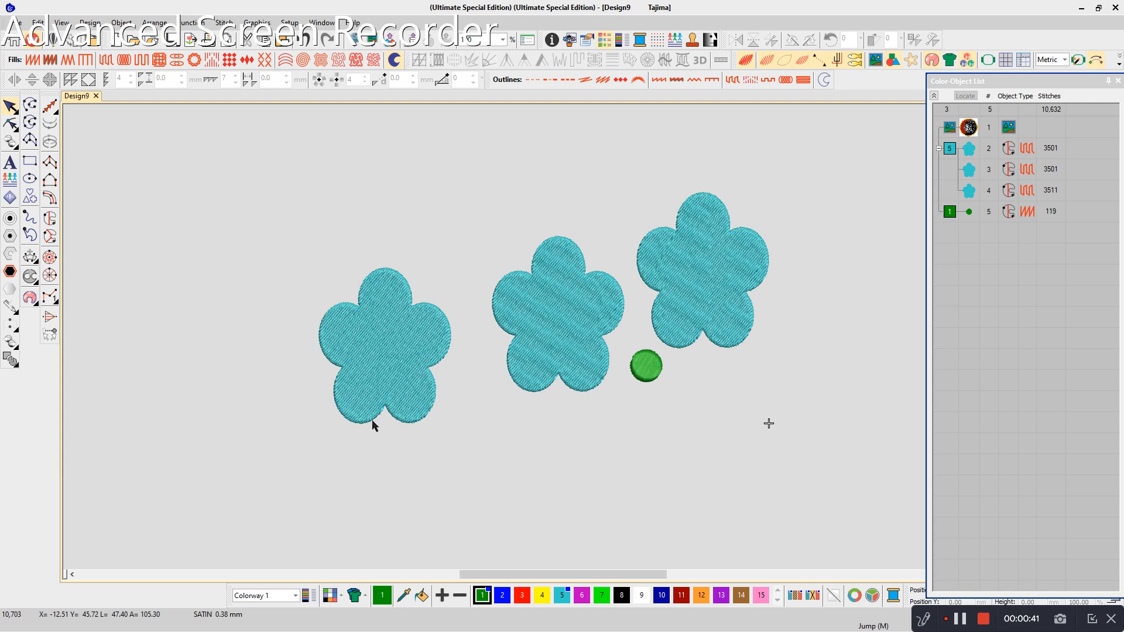
pyautogui.moveTo(369, 418); pyautogui.dragTo(380, 420)
pyautogui.click(681, 318)
pyautogui.click(549, 357)
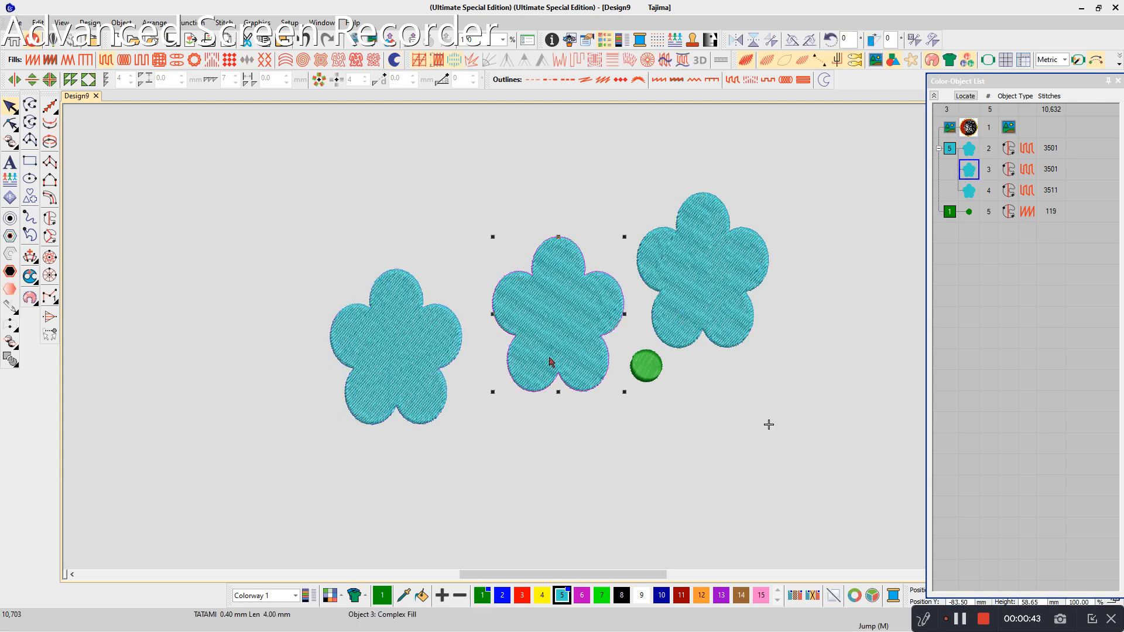
pyautogui.moveTo(383, 310); pyautogui.dragTo(391, 310)
# - Select all three cyan flowers and apply Closest Join to them
pyautogui.keyDown('ctrl'); pyautogui.click(574, 328); pyautogui.keyUp('ctrl')
pyautogui.keyDown('ctrl'); pyautogui.click(745, 297); pyautogui.keyUp('ctrl')
pyautogui.click(155, 23)
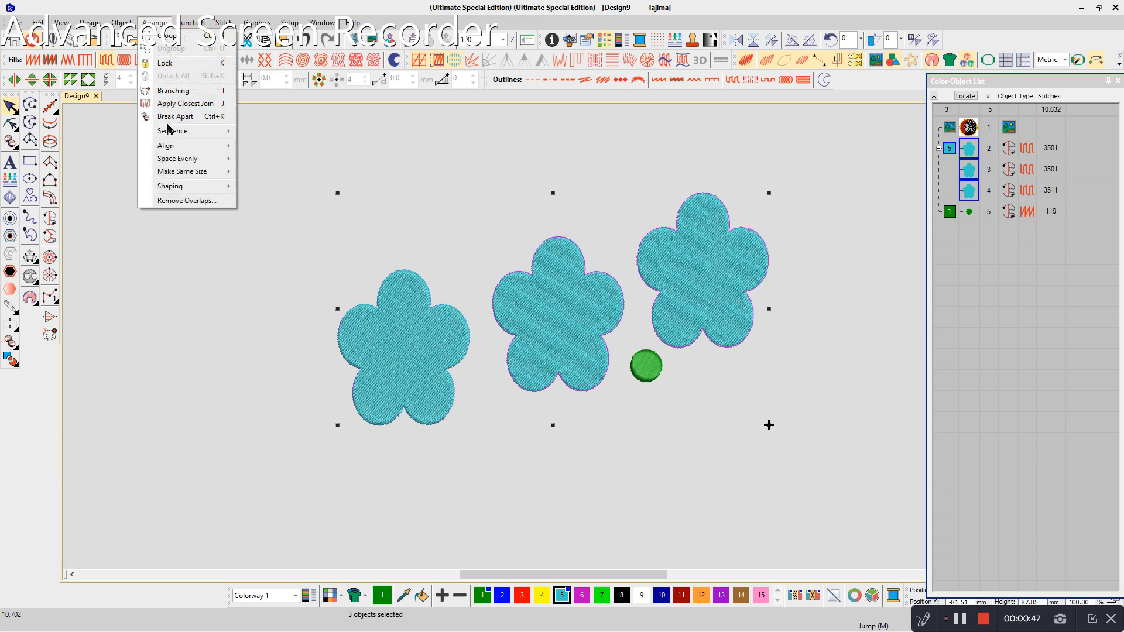
pyautogui.click(173, 103)
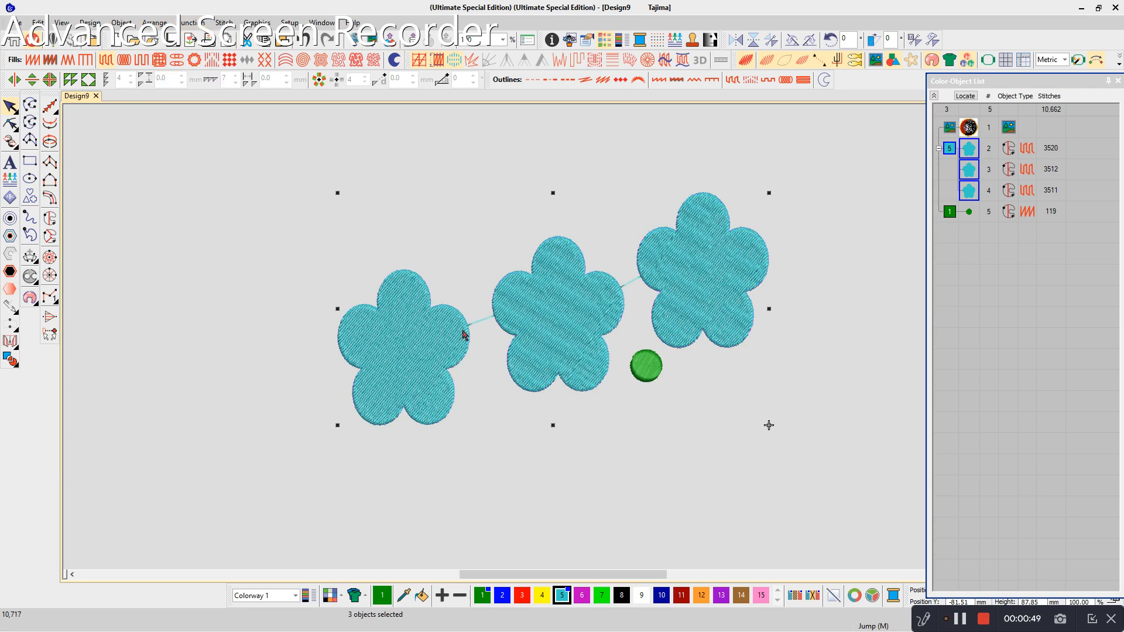
pyautogui.click(772, 478)
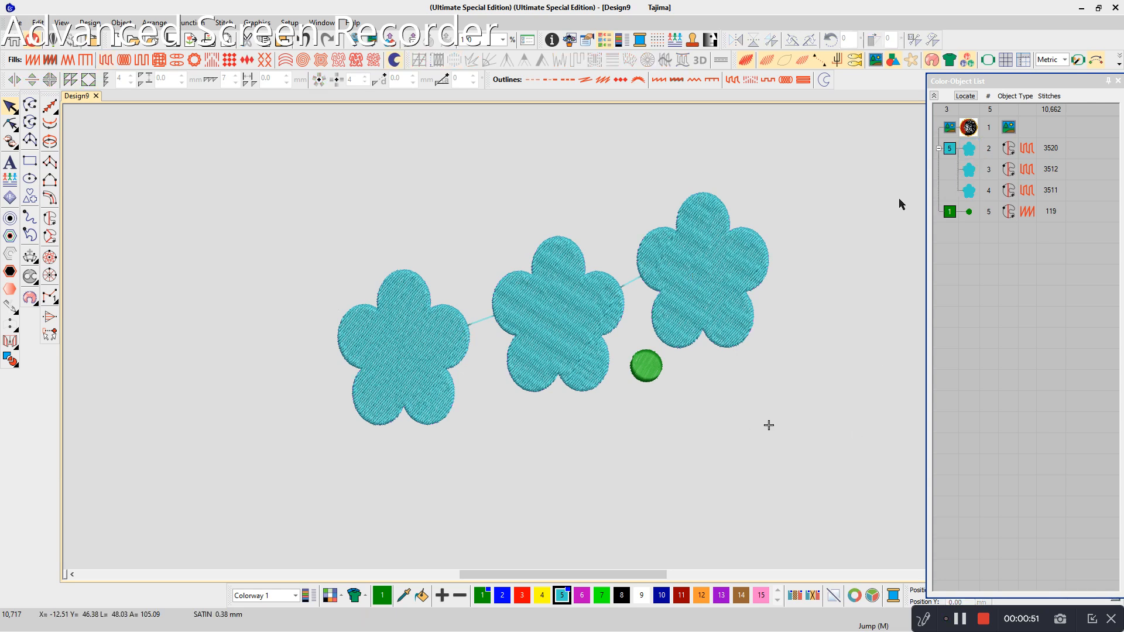
# - Show the grid and check the Closest join setting in the General options
pyautogui.click(1004, 61)
pyautogui.rightClick(1005, 61)
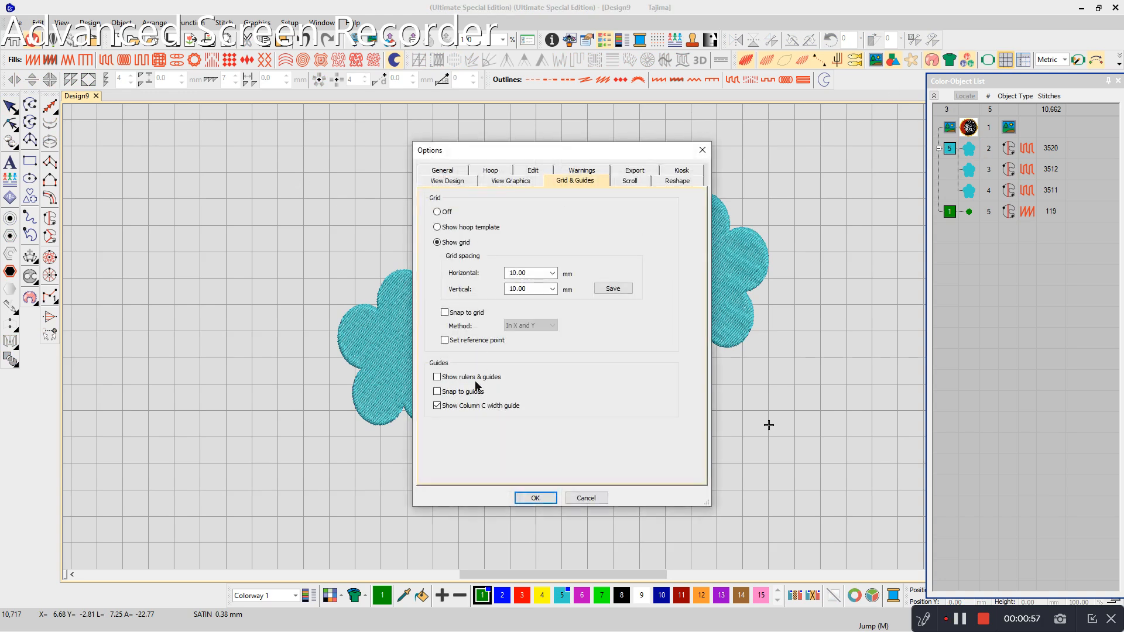
pyautogui.click(442, 170)
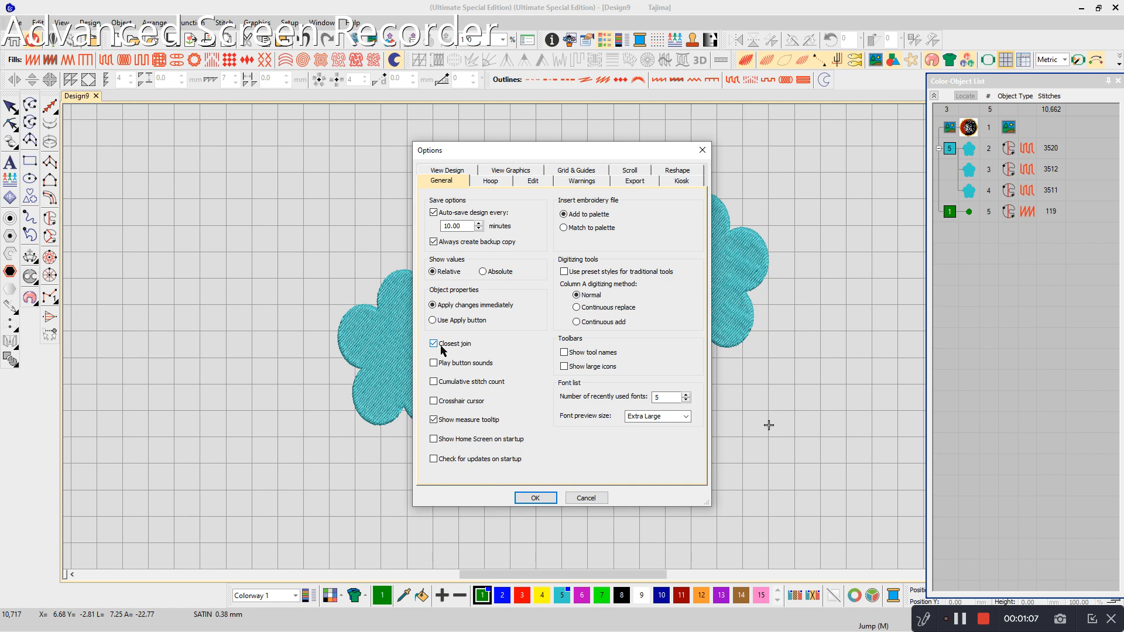
pyautogui.click(542, 497)
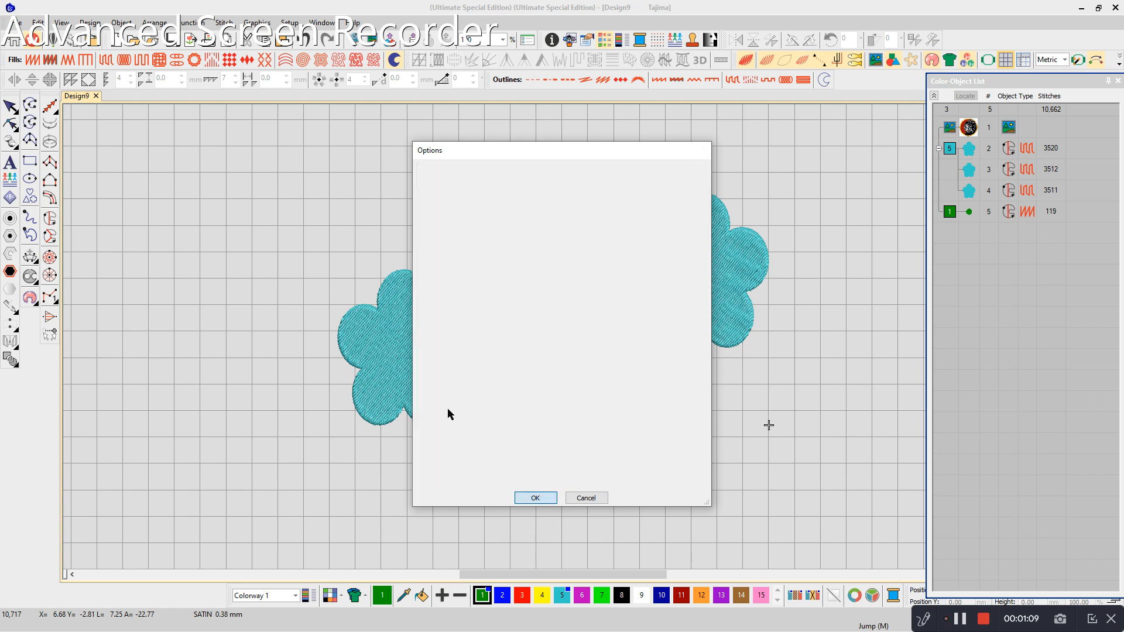
pyautogui.click(443, 383)
pyautogui.click(521, 375)
pyautogui.keyDown('ctrl'); pyautogui.click(436, 398); pyautogui.keyUp('ctrl')
pyautogui.click(149, 25)
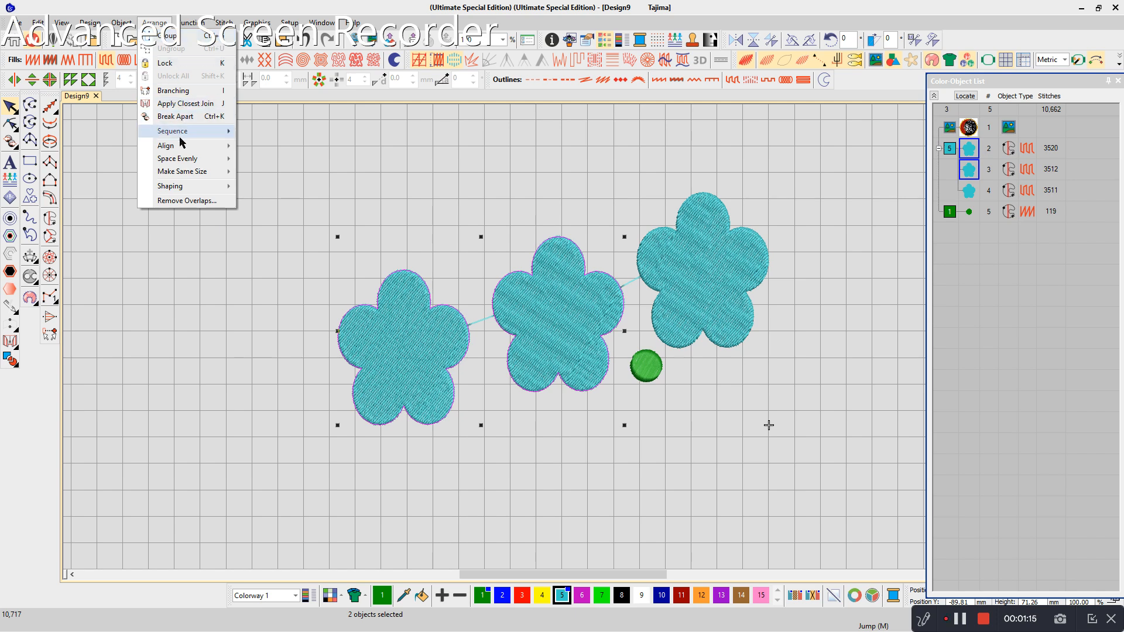
# - Recolor the left flower with color 3 (red) and the middle flower with color 6 (magenta)
pyautogui.click(391, 413)
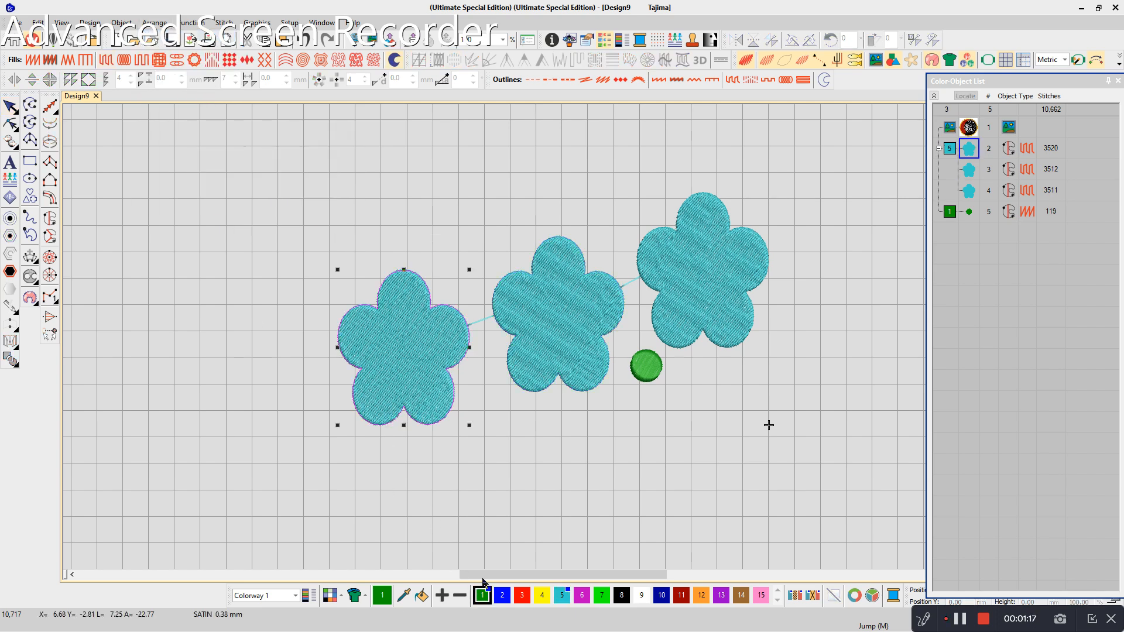
pyautogui.click(521, 595)
pyautogui.click(544, 384)
pyautogui.click(581, 595)
pyautogui.click(709, 331)
pyautogui.click(802, 360)
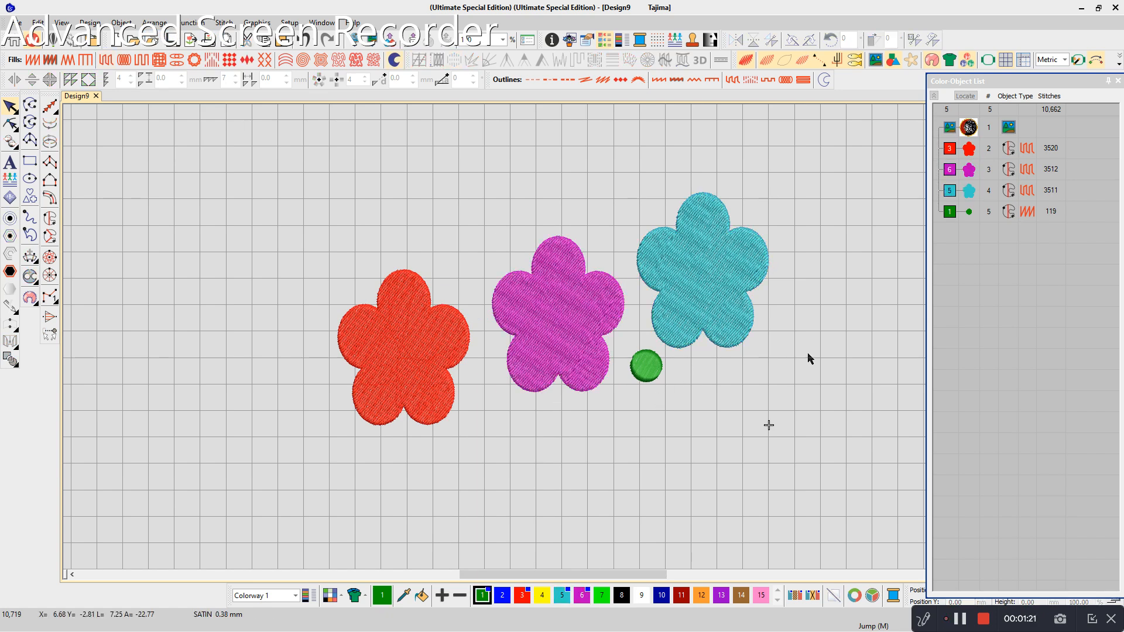
# - Move the red flower to the end of the stitching sequence
pyautogui.click(962, 154)
pyautogui.rightClick(961, 256)
pyautogui.moveTo(1007, 508)
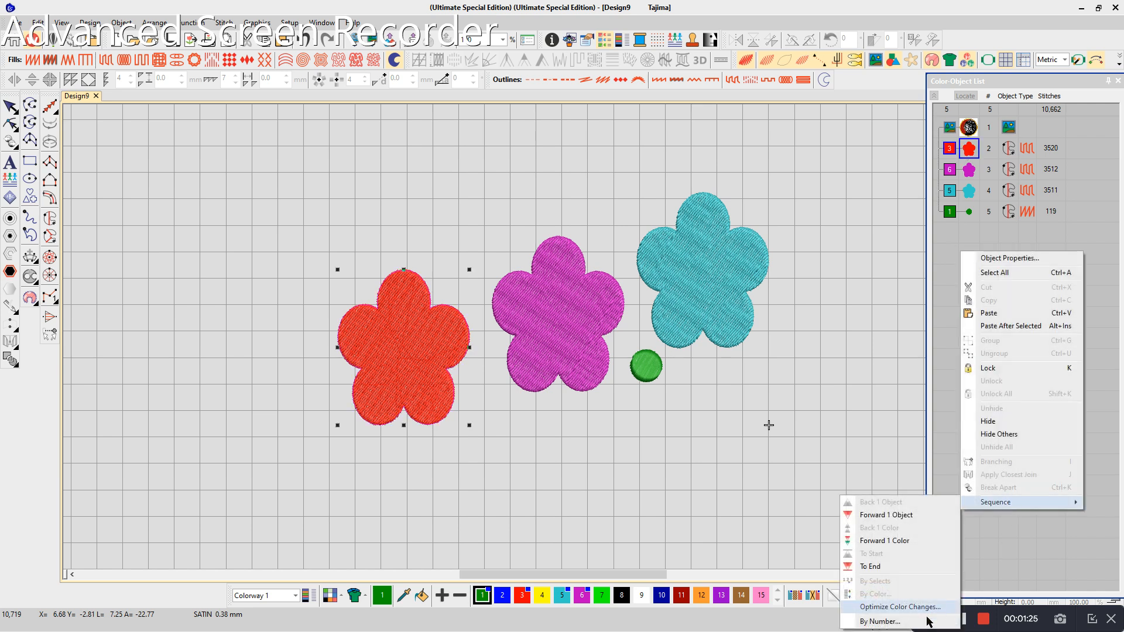
pyautogui.click(871, 567)
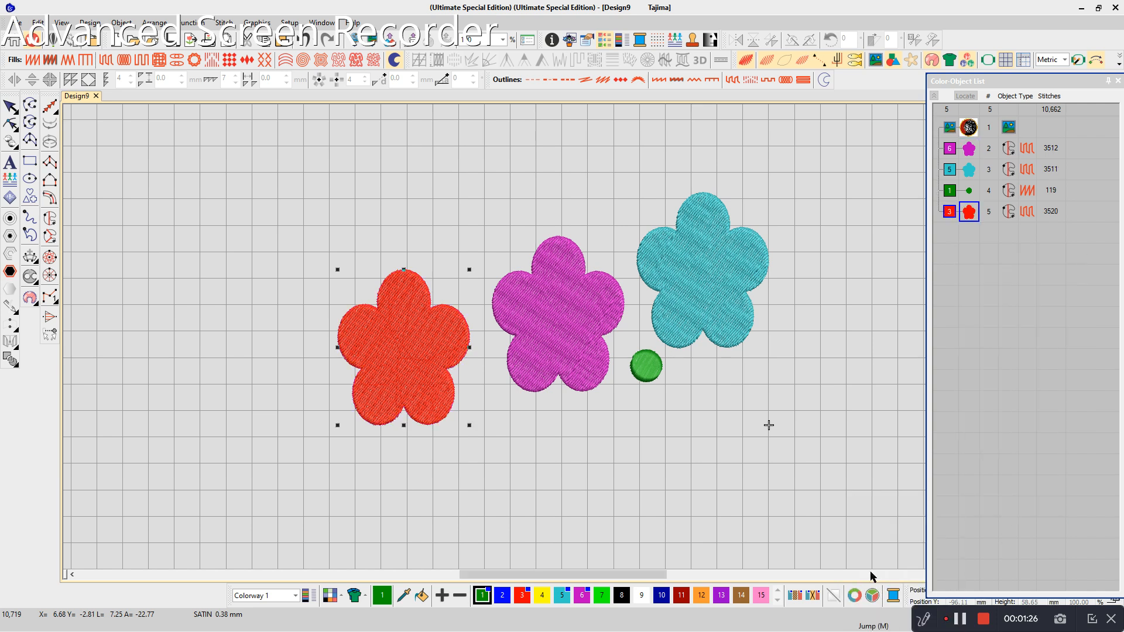
# - Move the cyan flower to the start of the stitching sequence
pyautogui.click(962, 173)
pyautogui.rightClick(962, 256)
pyautogui.moveTo(992, 510)
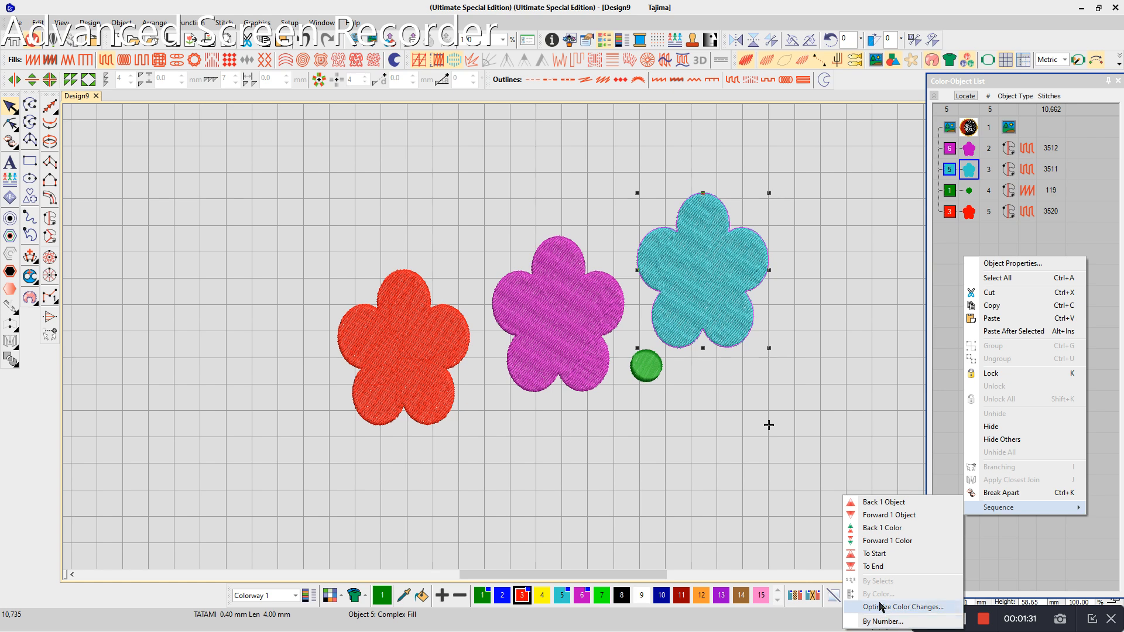
pyautogui.click(874, 553)
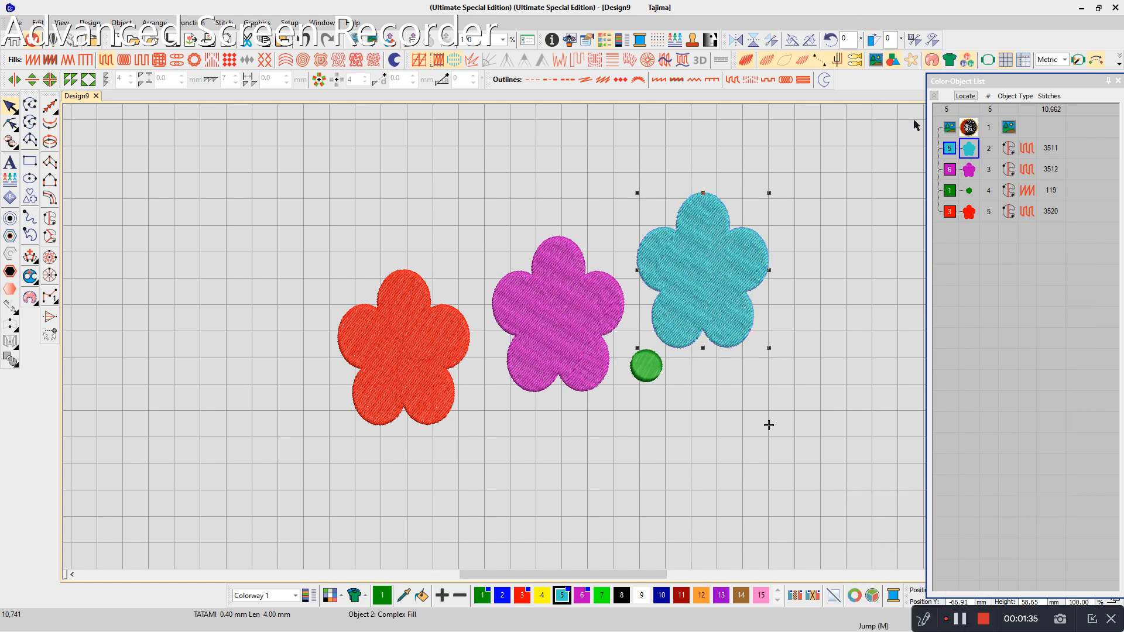
# - Reorder the color blocks in the Color-Object List so the sequence runs red, magenta, cyan, green
pyautogui.moveTo(949, 151); pyautogui.dragTo(952, 233)
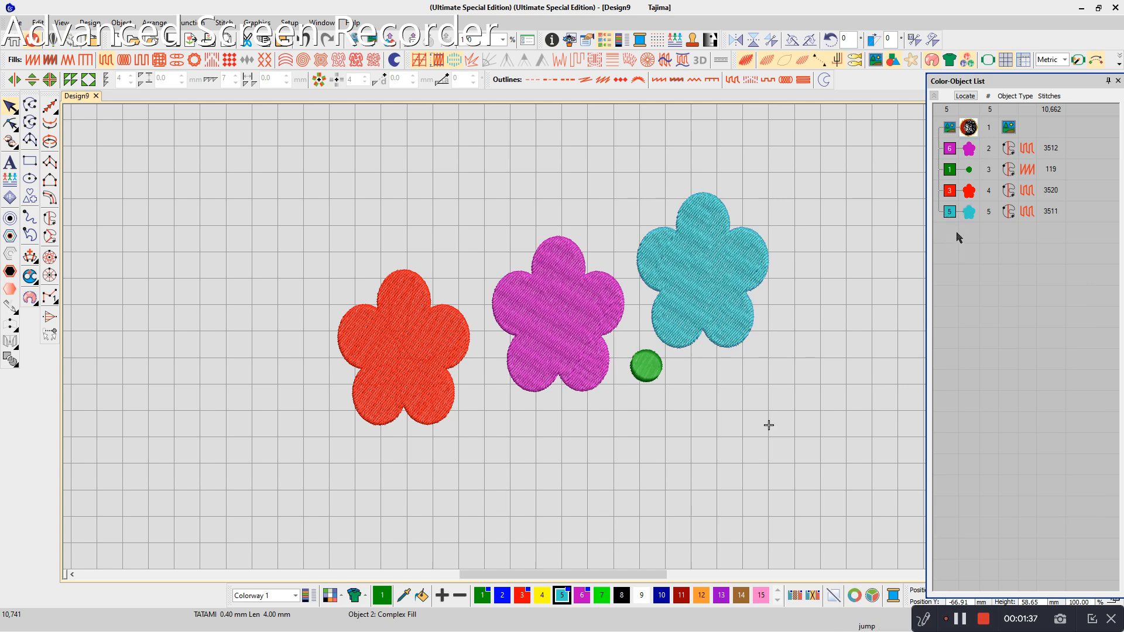
pyautogui.moveTo(952, 142); pyautogui.dragTo(953, 155)
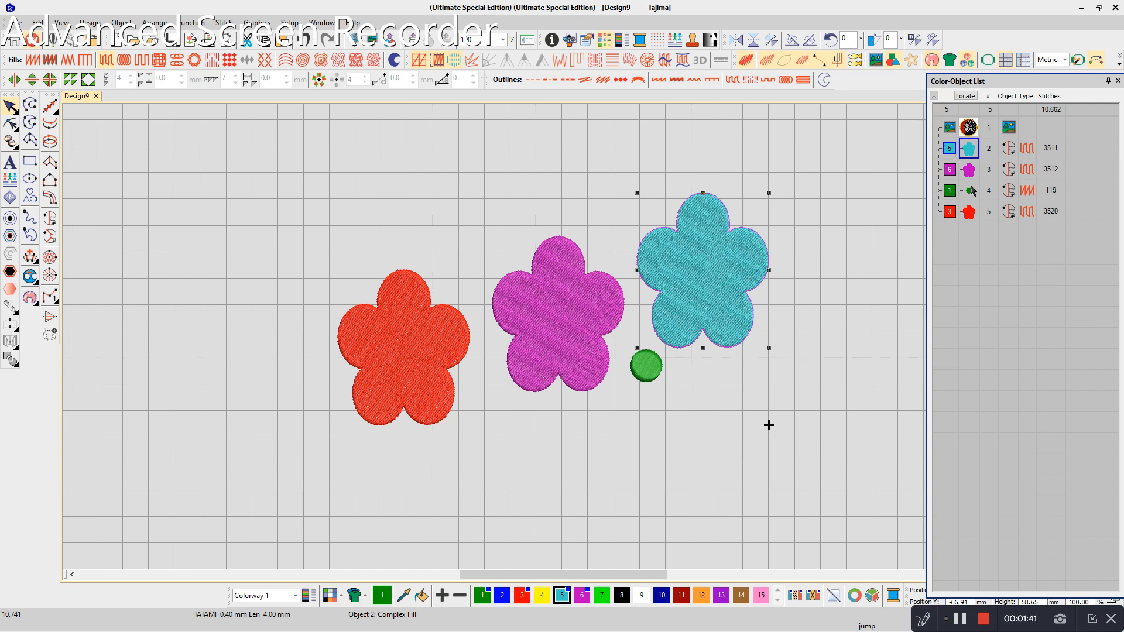
pyautogui.click(953, 215)
pyautogui.moveTo(948, 140); pyautogui.dragTo(948, 142)
pyautogui.moveTo(951, 192)
pyautogui.mouseDown()
pyautogui.moveTo(957, 166)
pyautogui.moveTo(969, 165)
pyautogui.mouseUp()
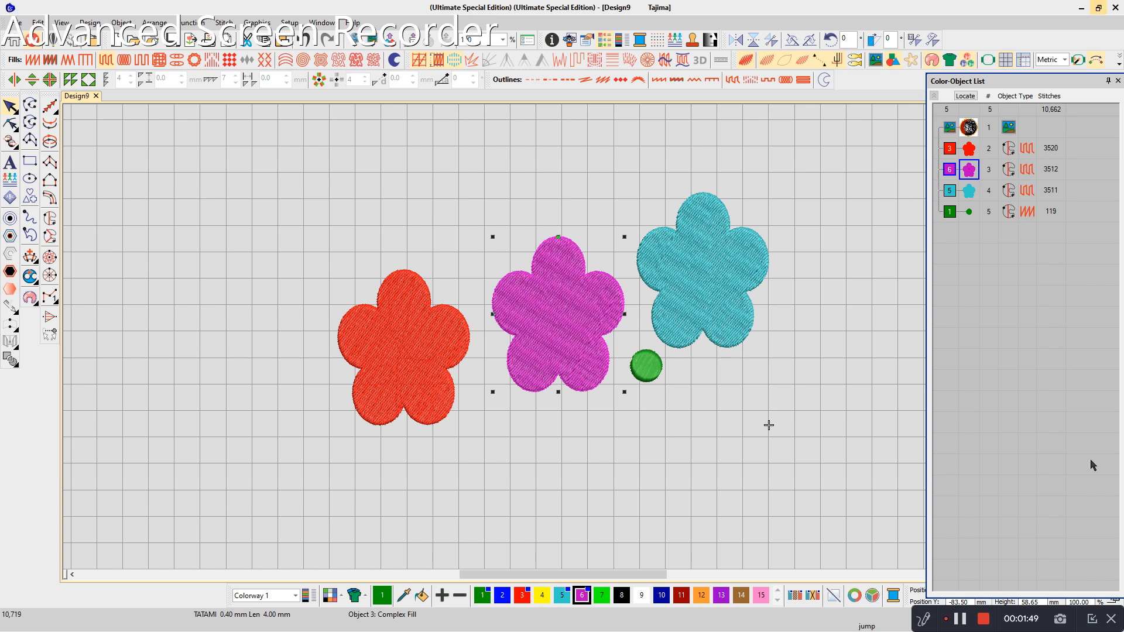
# - Move the red flower well upward and the magenta flower slightly upward so the flowers sit at different heights
pyautogui.click(154, 22)
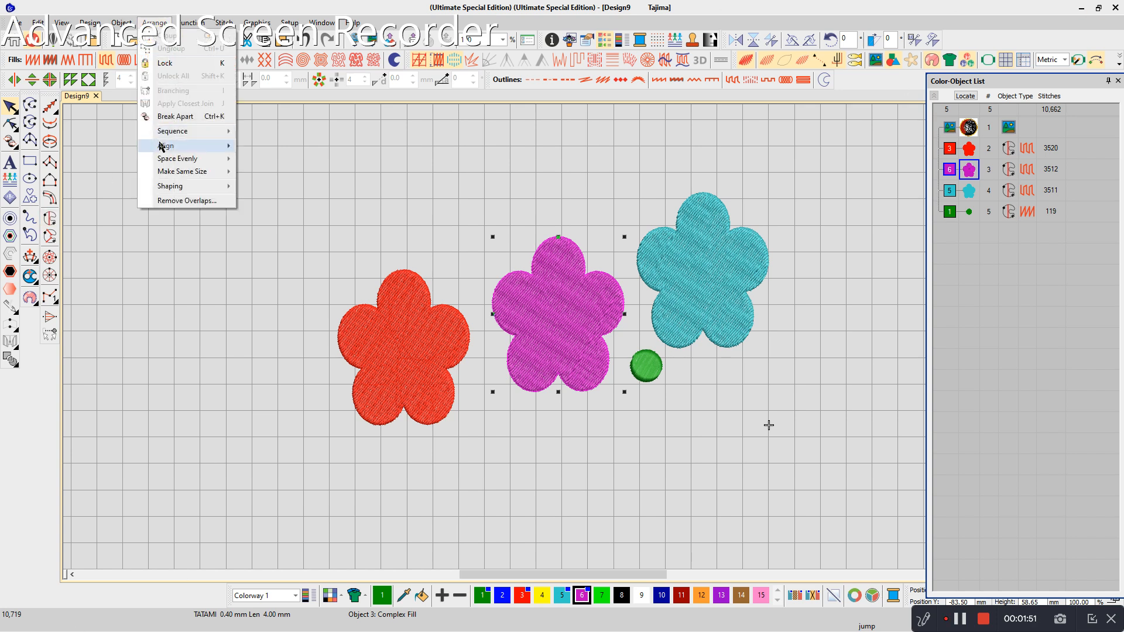
pyautogui.click(441, 556)
pyautogui.moveTo(413, 385); pyautogui.dragTo(393, 277)
pyautogui.moveTo(591, 315); pyautogui.dragTo(592, 285)
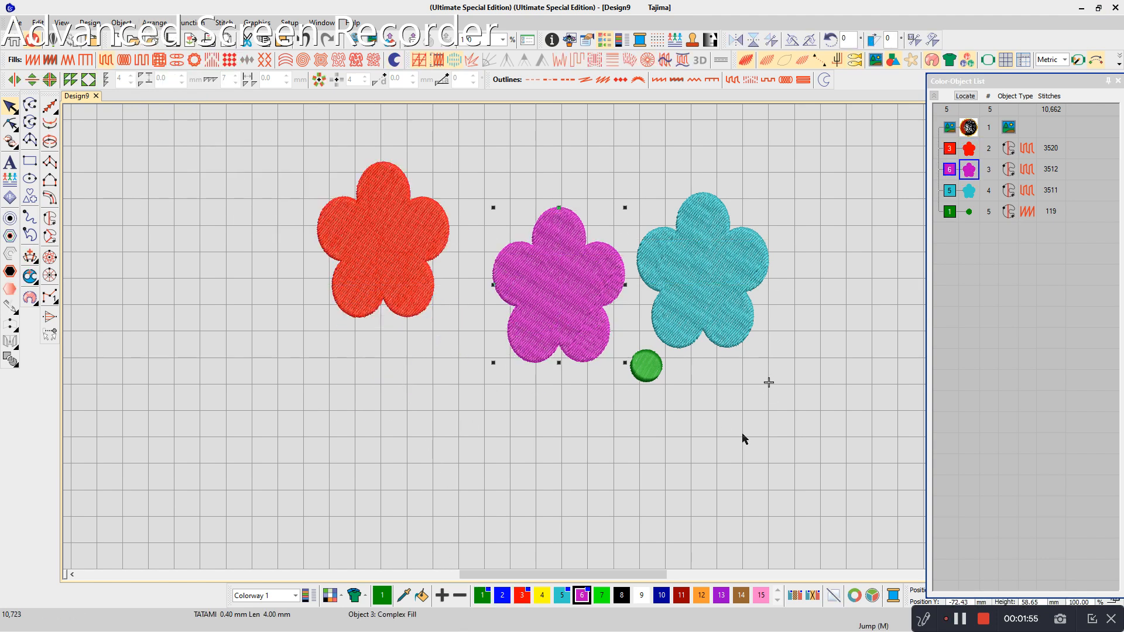
# - Select all the flowers and the green circle and align them by their top edges
pyautogui.click(742, 434)
pyautogui.hotkey('ctrl', 'a')
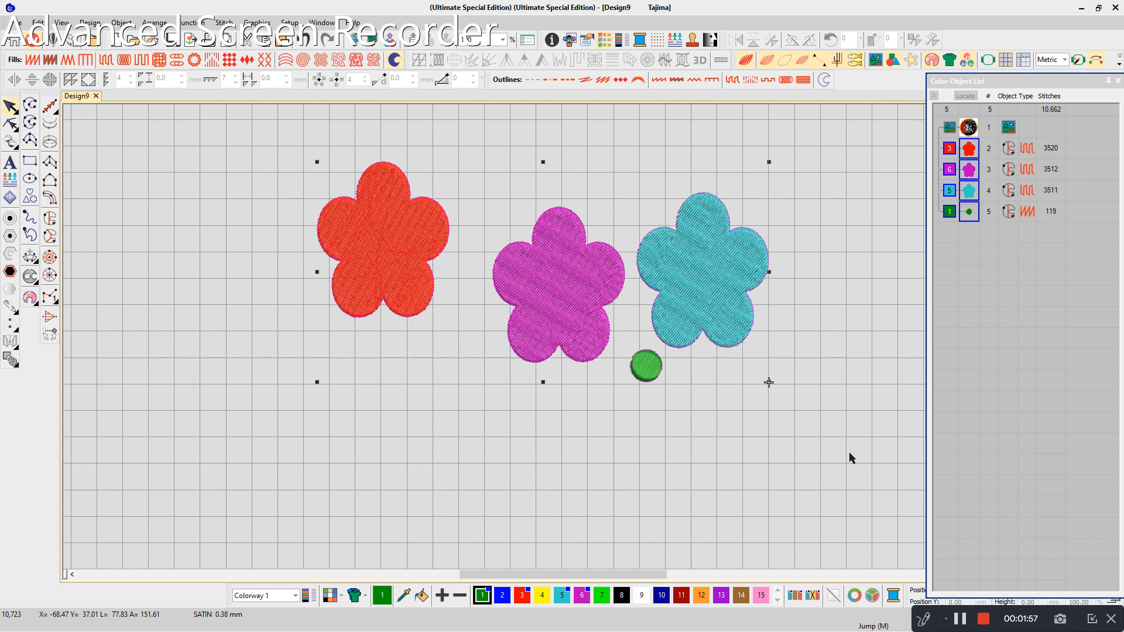
pyautogui.click(161, 23)
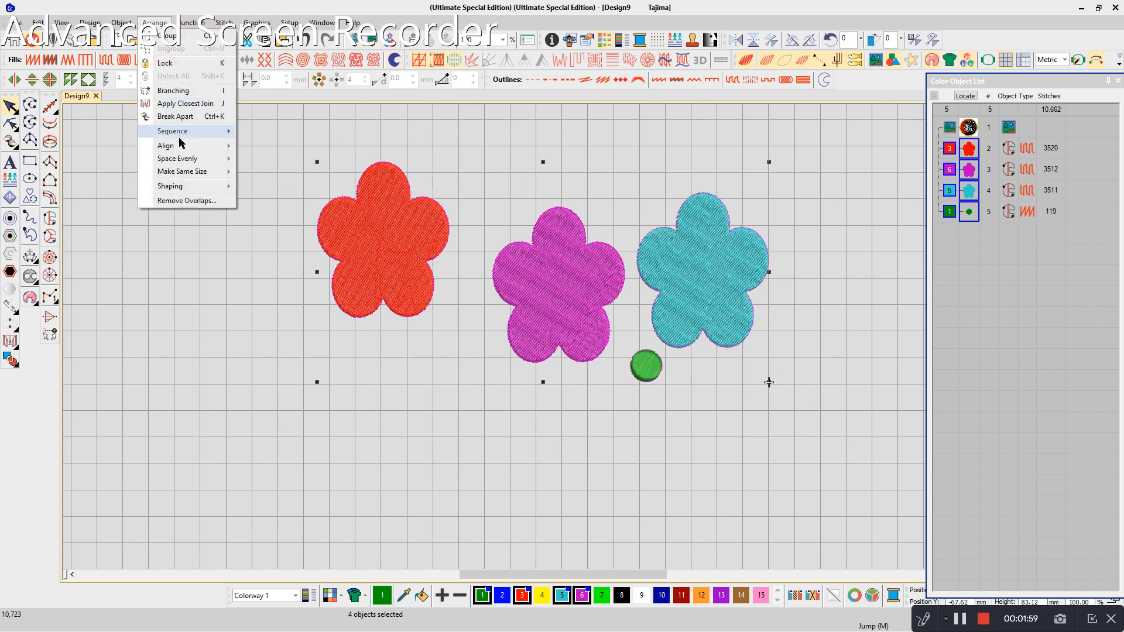
pyautogui.moveTo(175, 145)
pyautogui.click(268, 198)
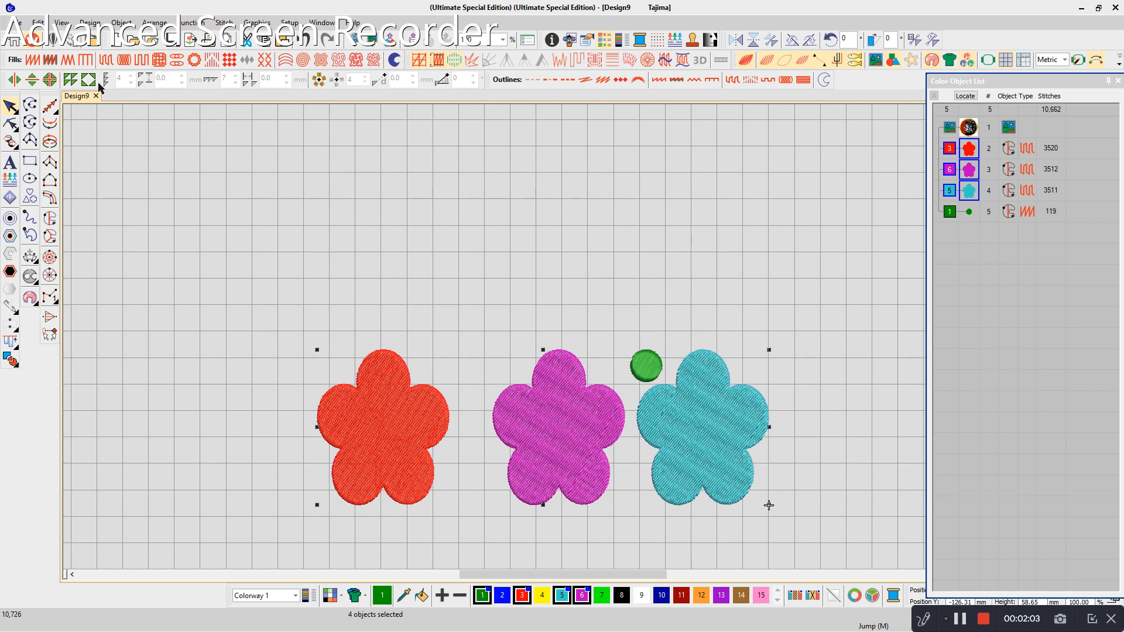
# - Place the green circle on the cyan flower and align the two objects by their centers
pyautogui.click(155, 22)
pyautogui.moveTo(180, 157)
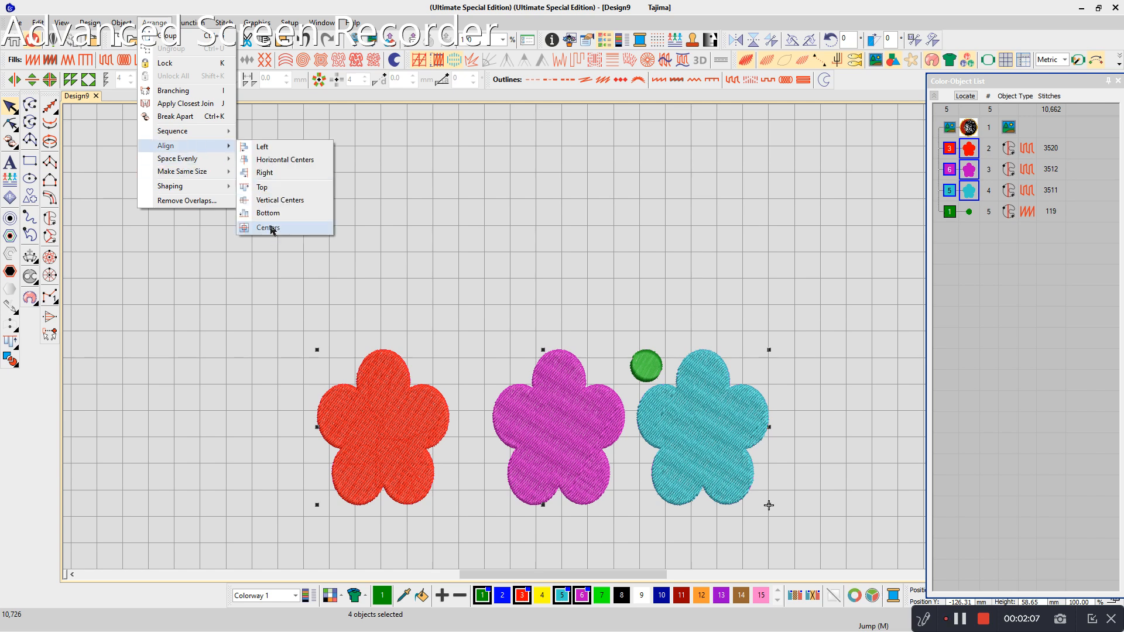
pyautogui.click(457, 307)
pyautogui.moveTo(644, 365); pyautogui.dragTo(726, 415)
pyautogui.moveTo(630, 316); pyautogui.dragTo(800, 522)
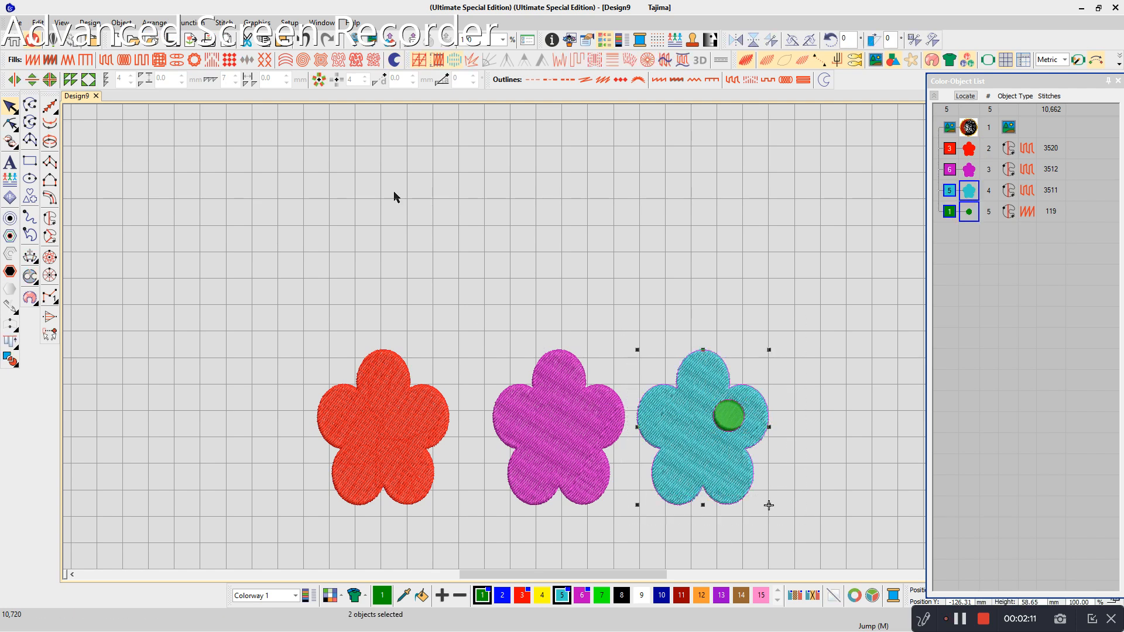
pyautogui.click(158, 23)
pyautogui.moveTo(179, 147)
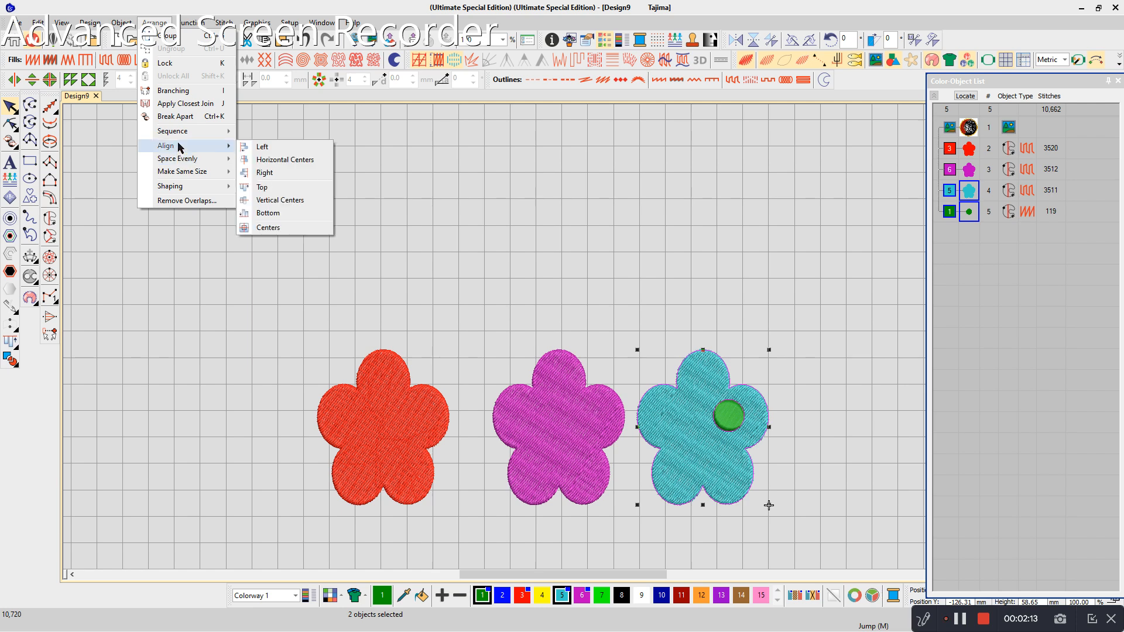
pyautogui.click(268, 227)
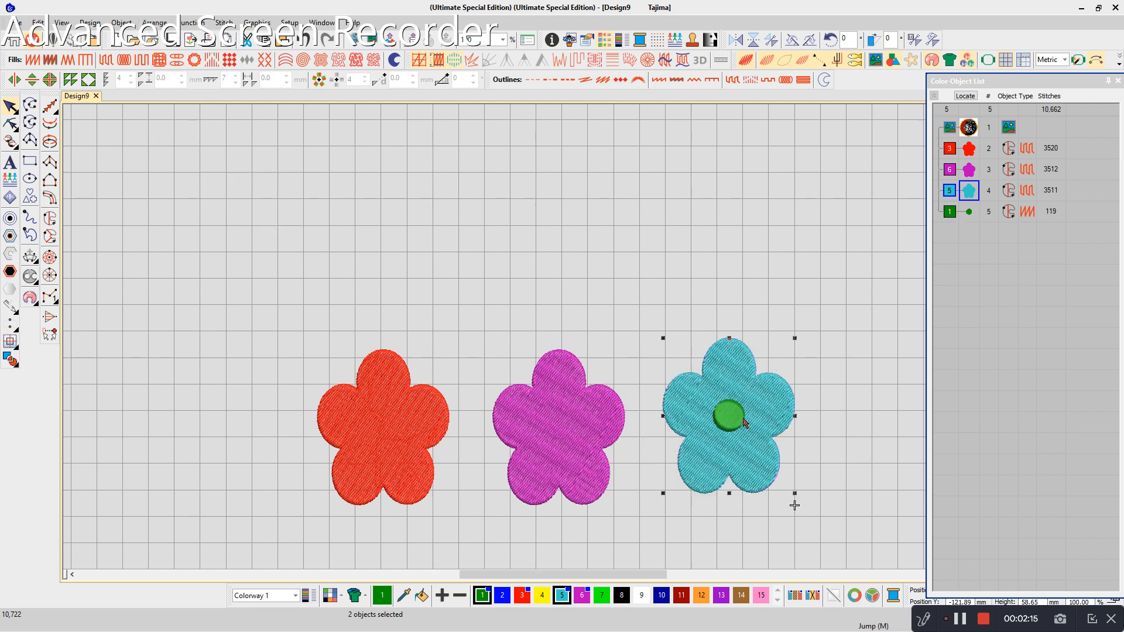
# - Move the magenta flower upward and align the red and magenta flowers by their bottom edges
pyautogui.moveTo(559, 445); pyautogui.dragTo(533, 336)
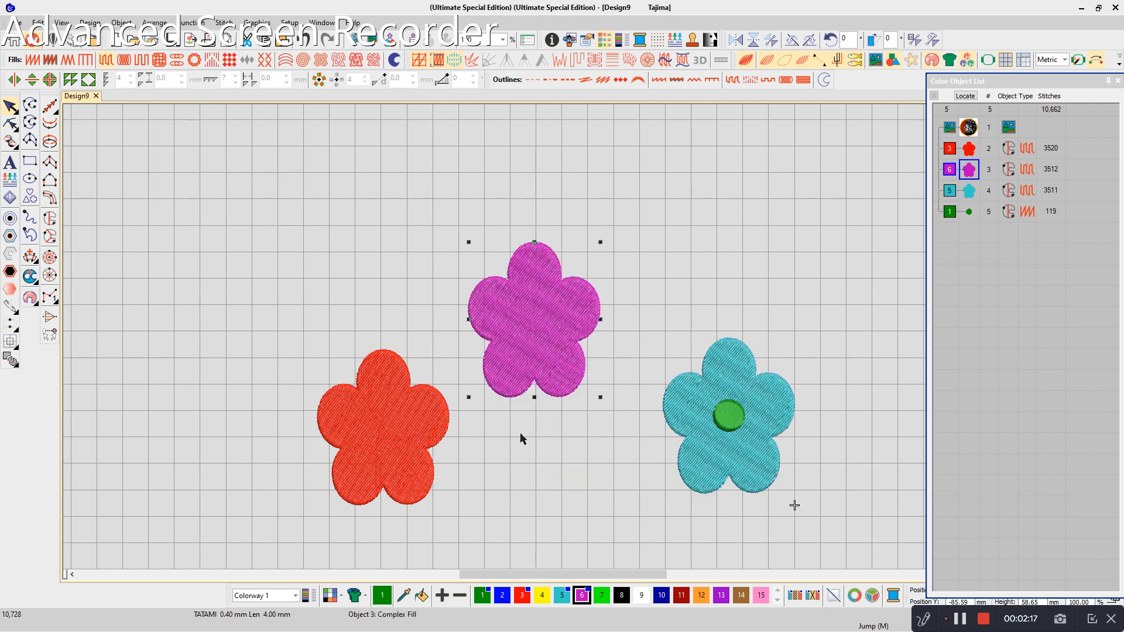
pyautogui.click(216, 197)
pyautogui.moveTo(614, 526); pyautogui.dragTo(281, 158)
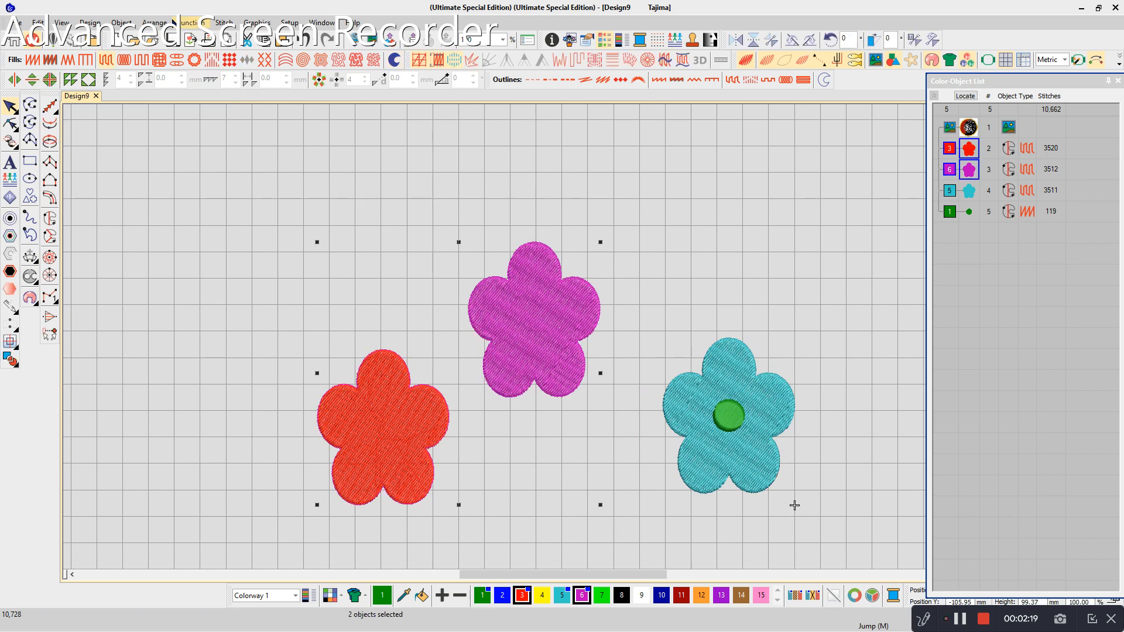
pyautogui.click(155, 24)
pyautogui.moveTo(170, 148)
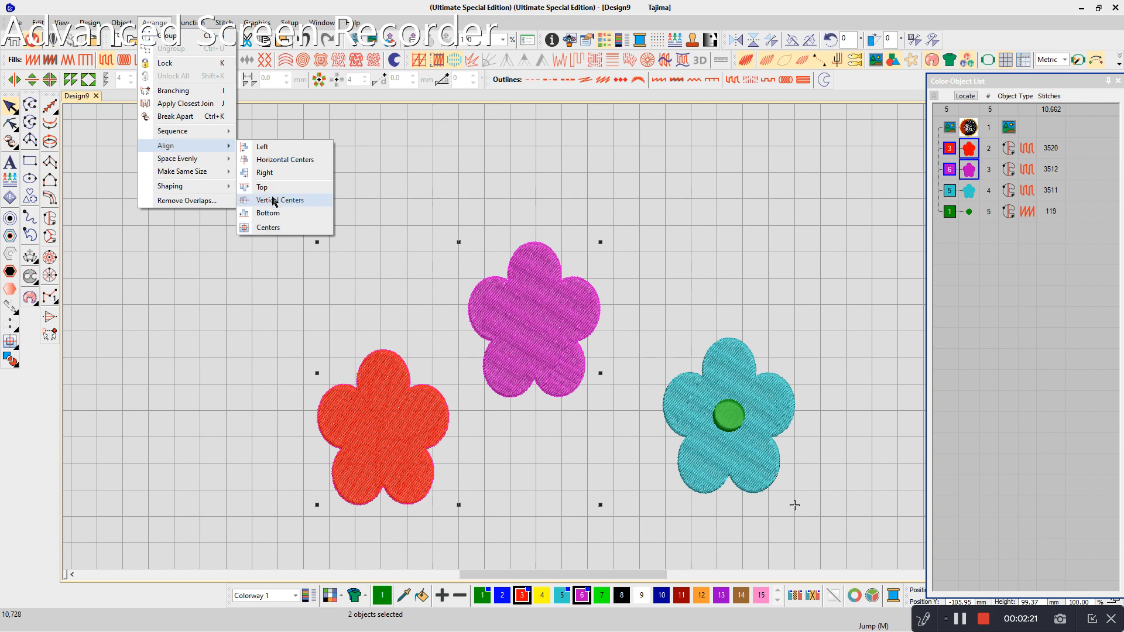
pyautogui.click(273, 213)
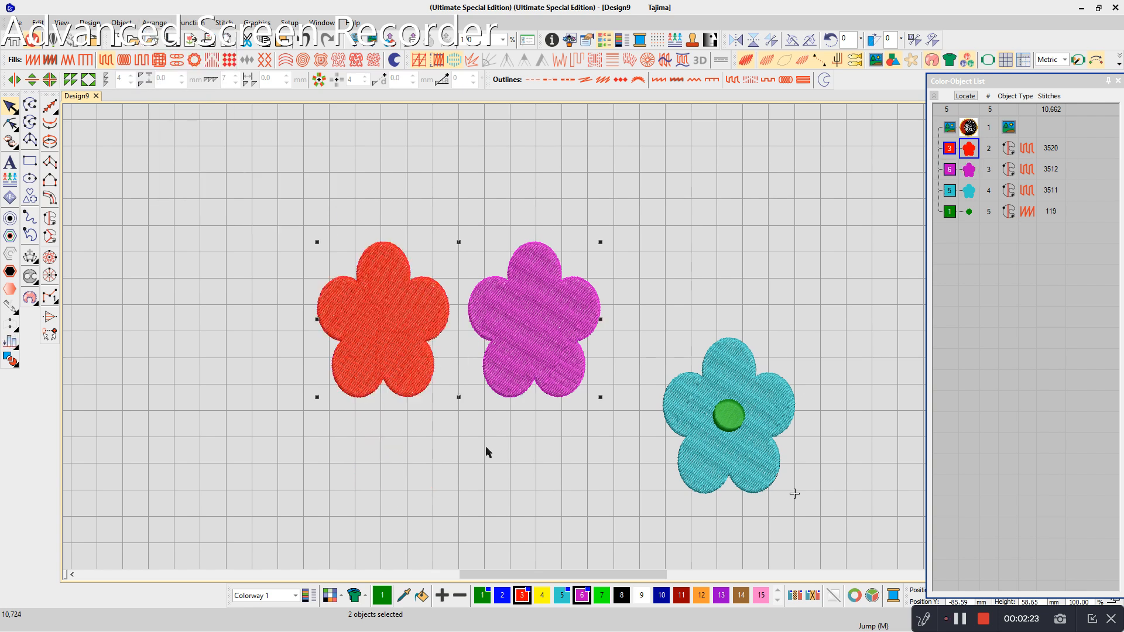
# - Select all the flowers and the green circle and space them evenly in the vertical direction
pyautogui.moveTo(272, 206); pyautogui.dragTo(848, 537)
pyautogui.click(155, 23)
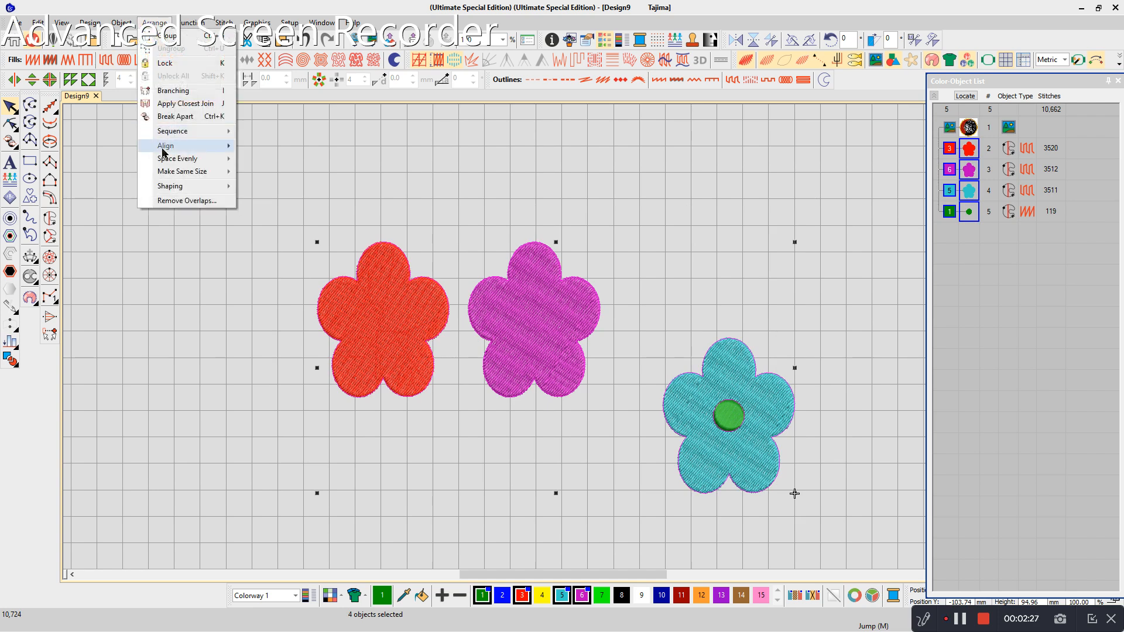
pyautogui.moveTo(165, 159)
pyautogui.click(259, 171)
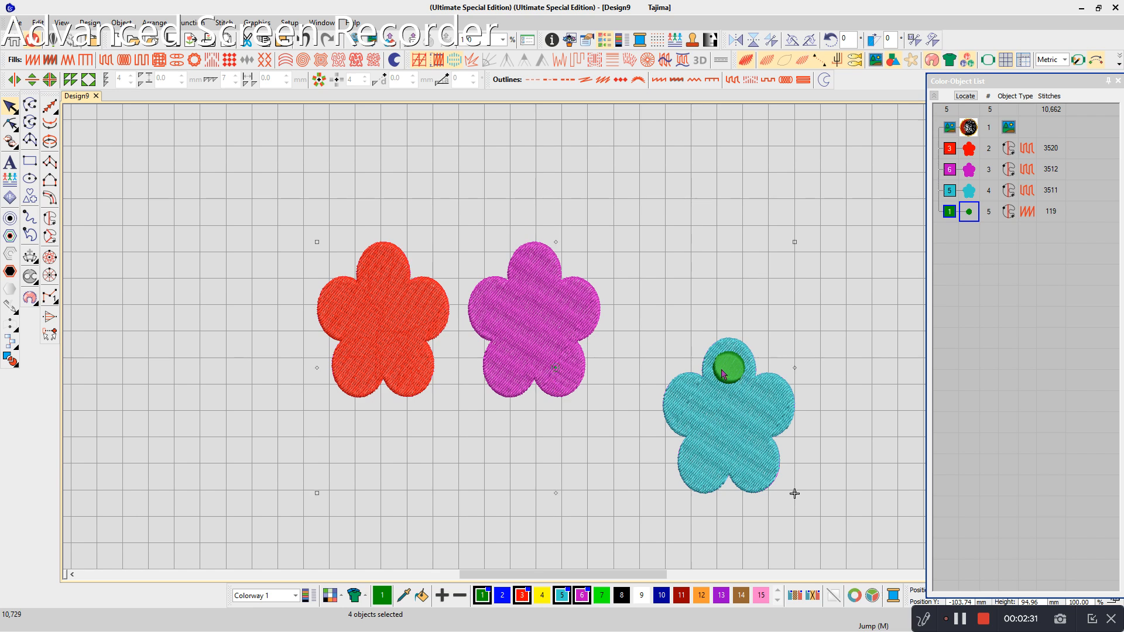
# - Delete the green circle from the cyan flower, keeping the three flowers in the design
pyautogui.press('Delete')
pyautogui.hotkey('ctrl', 'z')
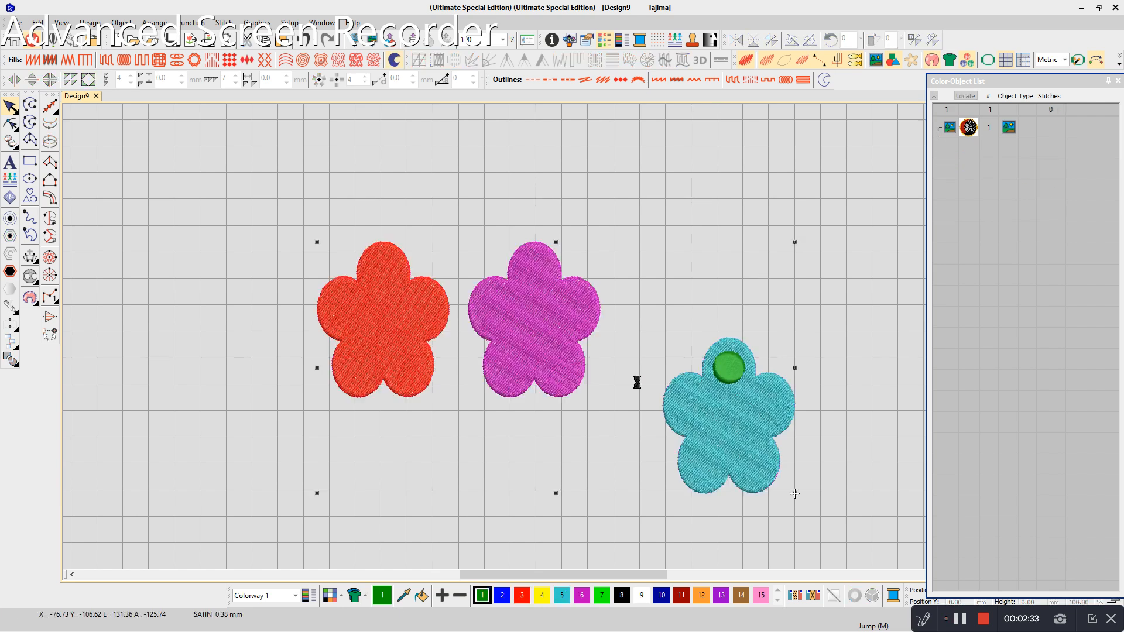
pyautogui.click(724, 375)
pyautogui.press('Delete')
# - Move the magenta and red flowers down beside the cyan one and space all three flowers evenly across
pyautogui.moveTo(576, 369); pyautogui.dragTo(582, 453)
pyautogui.moveTo(386, 381); pyautogui.dragTo(344, 451)
pyautogui.moveTo(211, 251); pyautogui.dragTo(878, 506)
pyautogui.click(154, 22)
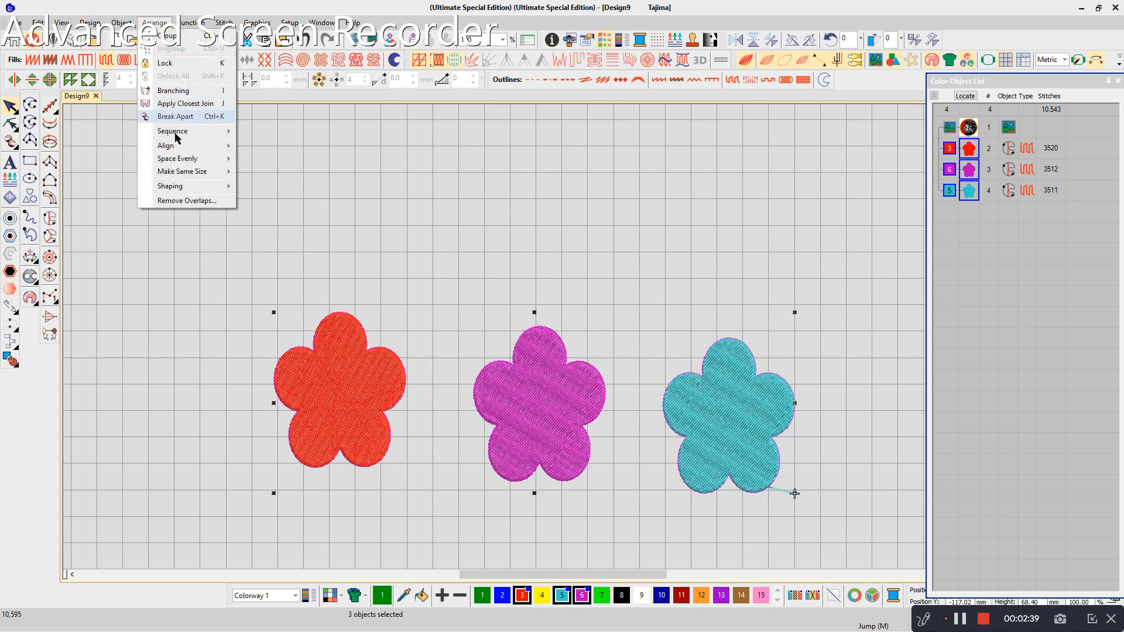
pyautogui.click(277, 157)
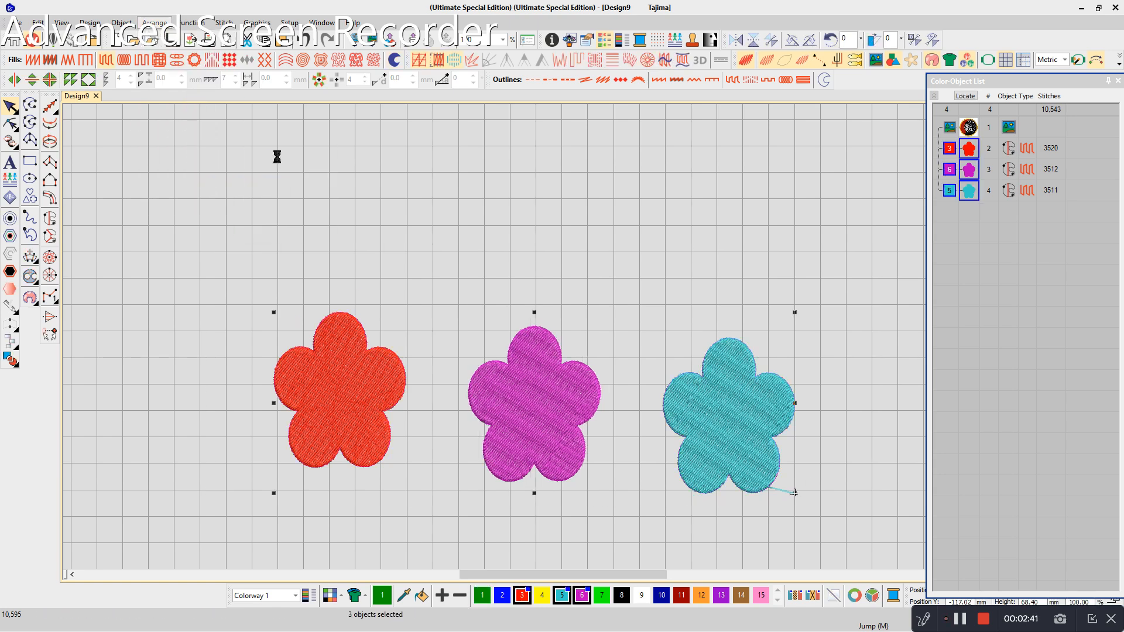
# - Duplicate the red flower twice, placing one copy above and one copy below the original
pyautogui.scroll(-2, 185, 355)
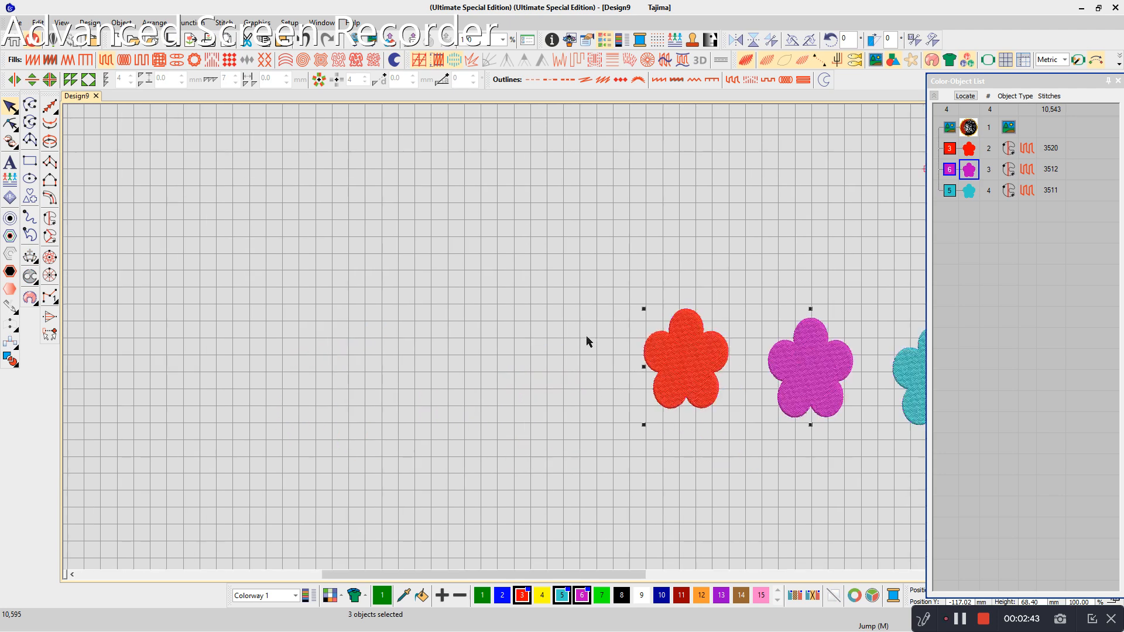
pyautogui.click(704, 280)
pyautogui.moveTo(695, 349)
pyautogui.mouseDown()
pyautogui.moveTo(680, 243)
pyautogui.moveTo(674, 410)
pyautogui.moveTo(688, 448)
pyautogui.mouseUp()
# - Select the three stacked red flowers and space them evenly in the vertical direction
pyautogui.moveTo(591, 140); pyautogui.dragTo(745, 472)
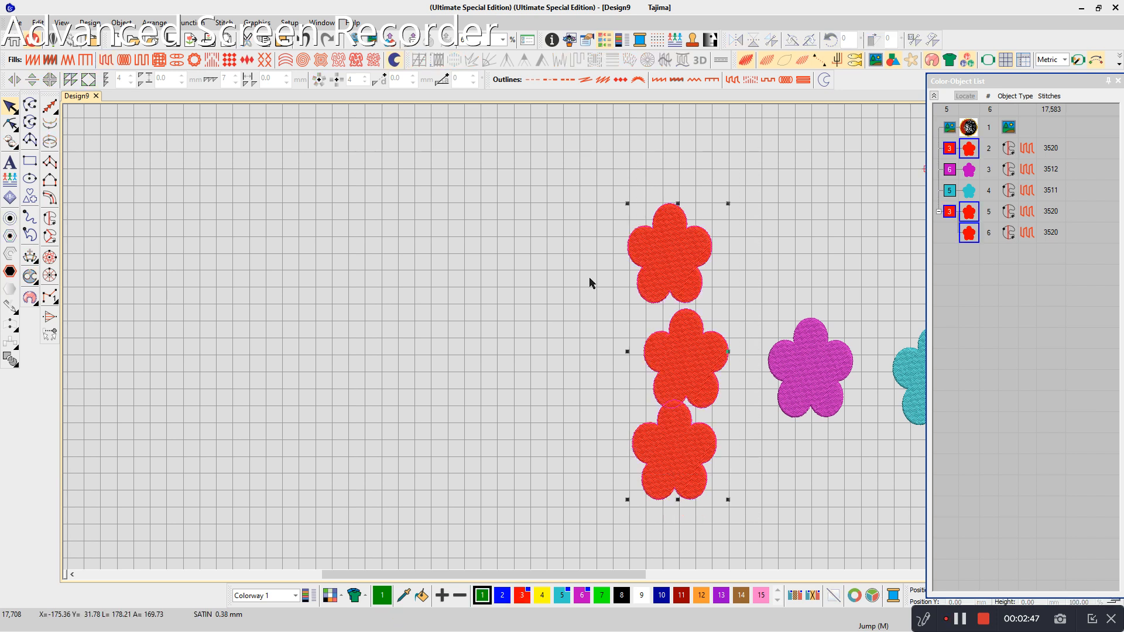
pyautogui.click(155, 22)
pyautogui.moveTo(204, 159)
pyautogui.click(261, 173)
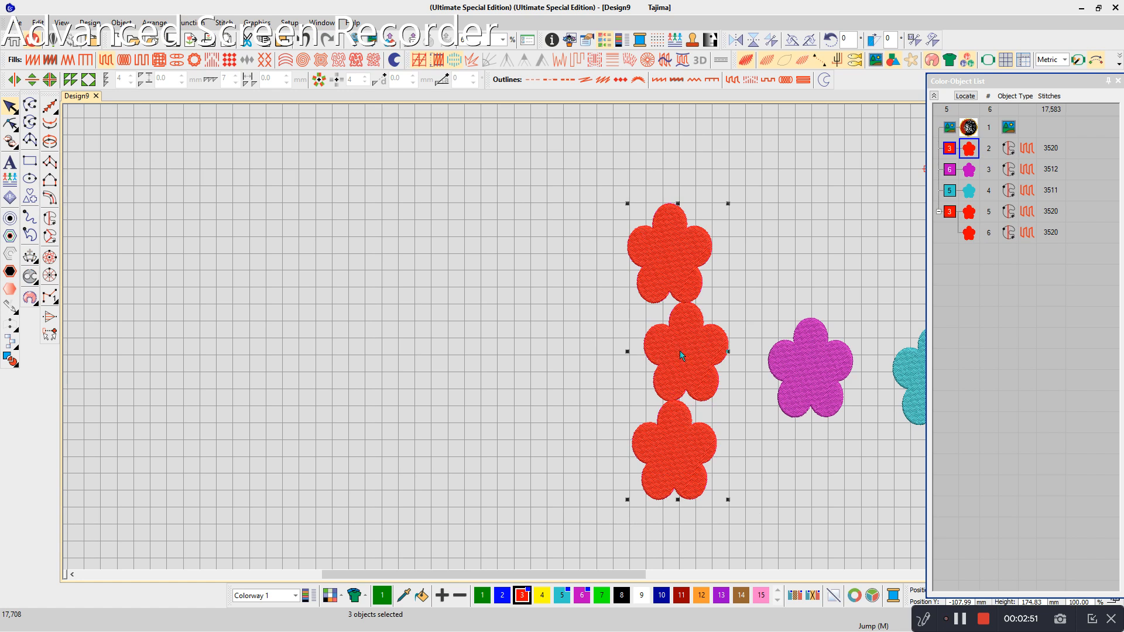
# - Shrink the uppermost red flower and move it away to the left of the other red flowers
pyautogui.click(154, 23)
pyautogui.moveTo(178, 171)
pyautogui.click(694, 276)
pyautogui.moveTo(694, 276); pyautogui.dragTo(521, 321)
# - Enlarge the small red flower to the middle red flower's width and height with Make Same Size, and undo it
pyautogui.keyDown('ctrl'); pyautogui.click(654, 377); pyautogui.keyUp('ctrl')
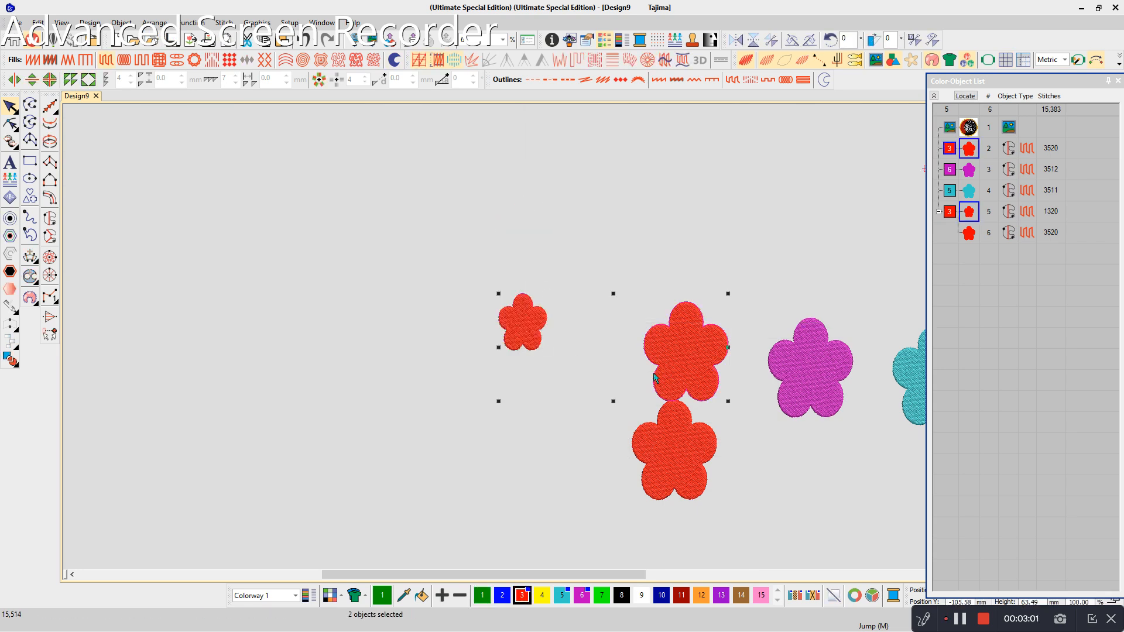
pyautogui.click(154, 22)
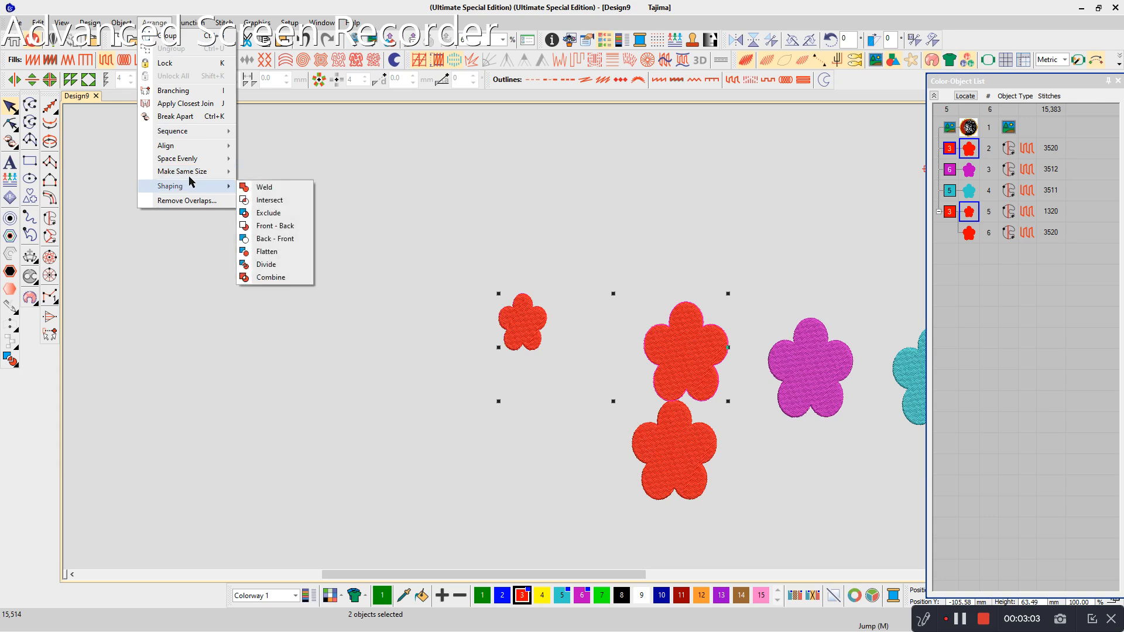
pyautogui.click(263, 198)
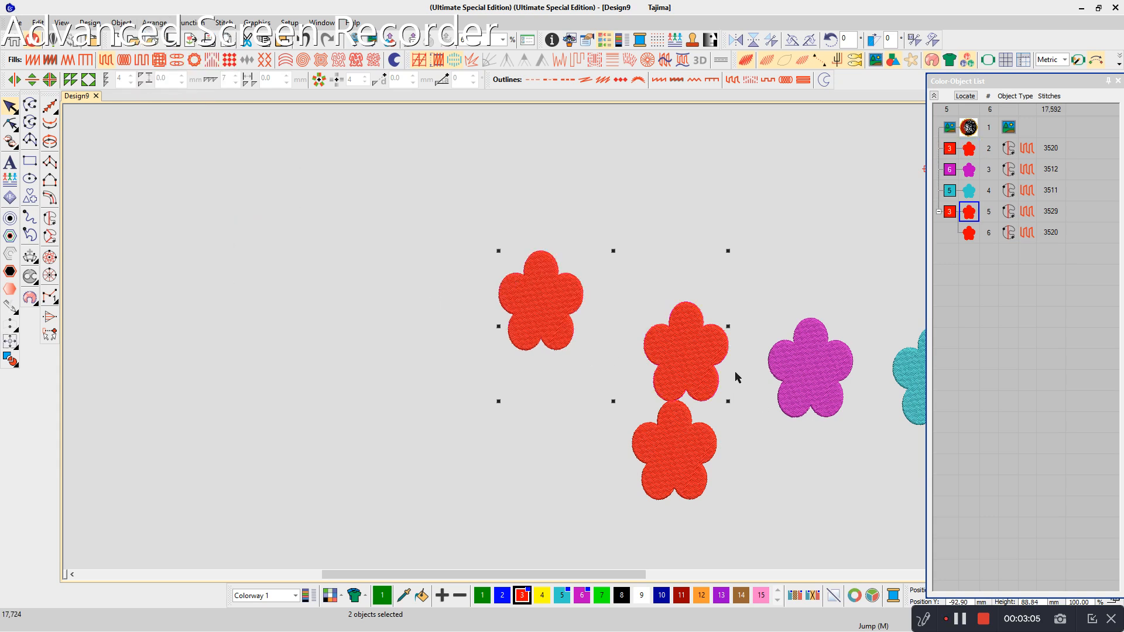
pyautogui.hotkey('ctrl', 'z')
# - Use Make Same Size with Both to shrink the middle red flower to the small red flower's width and height
pyautogui.click(667, 348)
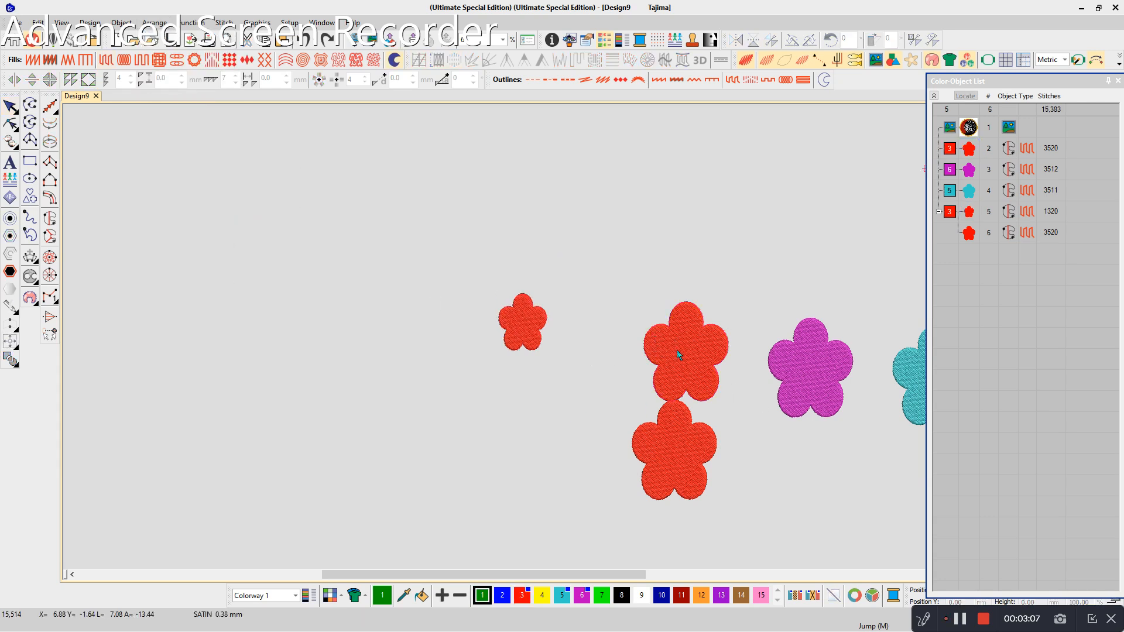
pyautogui.keyDown('ctrl'); pyautogui.click(538, 354); pyautogui.keyUp('ctrl')
pyautogui.click(155, 22)
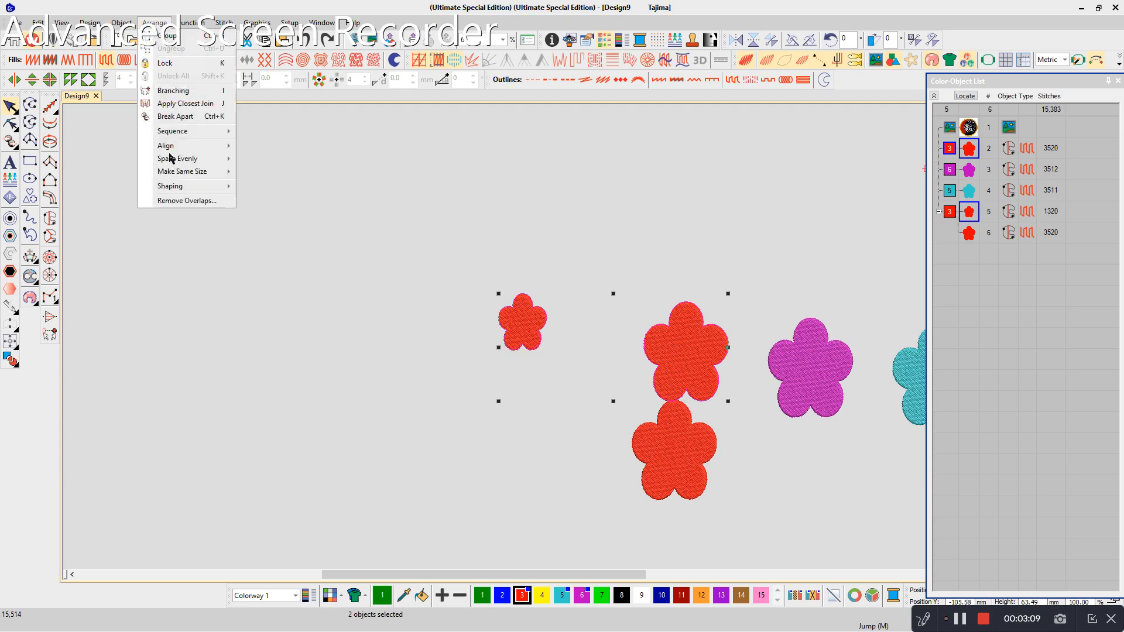
pyautogui.moveTo(186, 166)
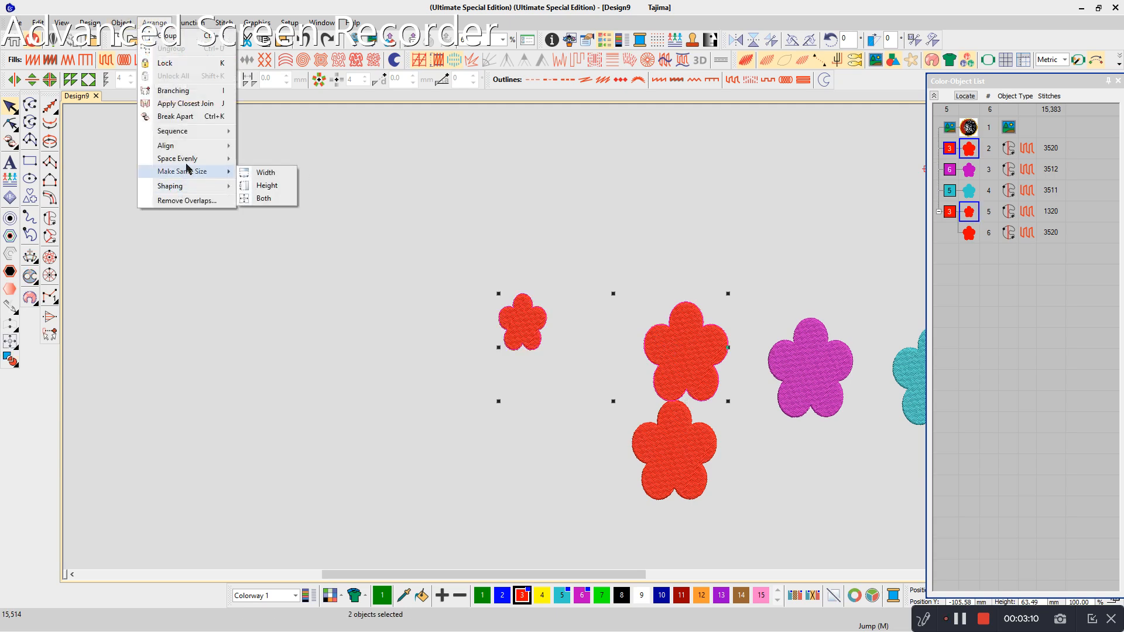
pyautogui.click(256, 197)
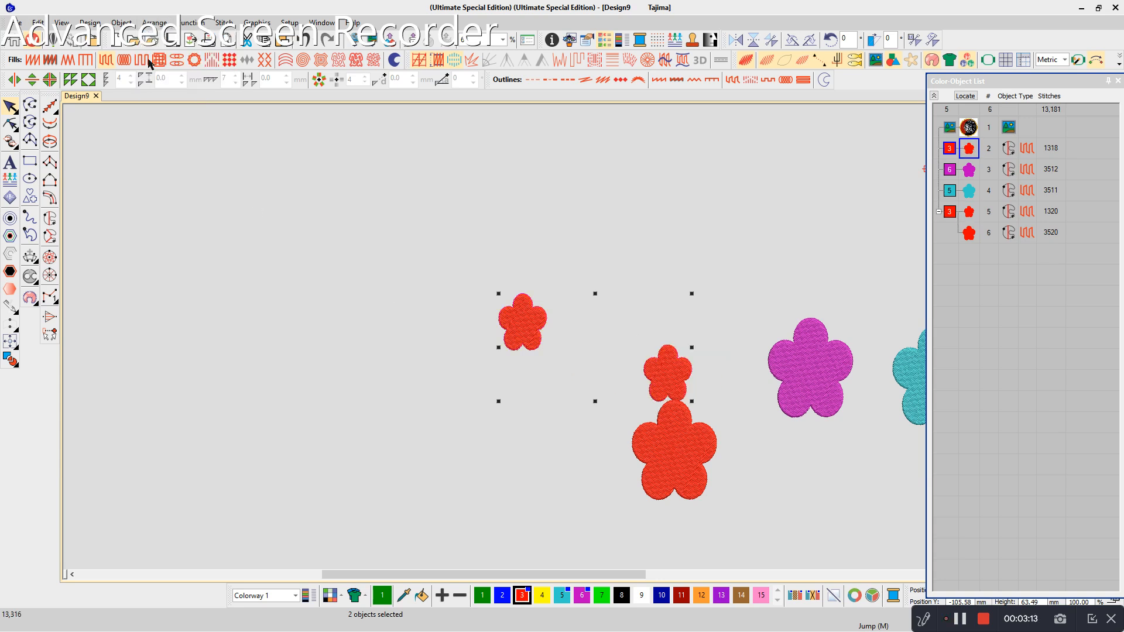
# - Place the resized small red flower on the middle of the large red flower
pyautogui.click(154, 22)
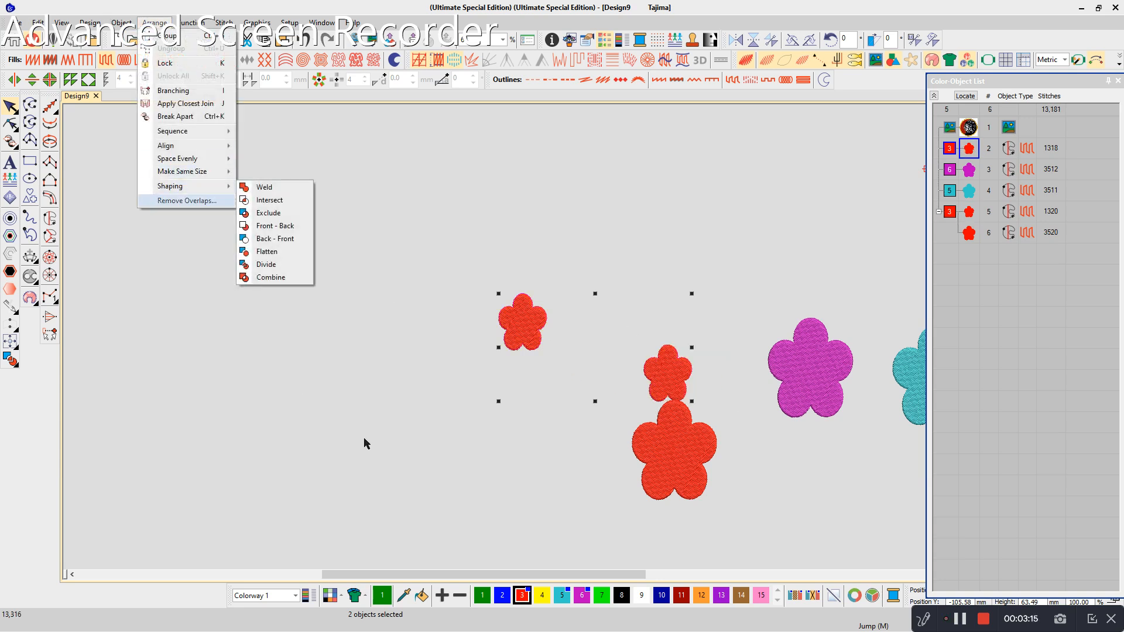
pyautogui.click(619, 417)
pyautogui.scroll(-3, 589, 346)
pyautogui.scroll(5, 587, 337)
pyautogui.moveTo(708, 345); pyautogui.dragTo(719, 464)
pyautogui.moveTo(643, 343); pyautogui.dragTo(704, 454)
# - Try the Combine shaping operation on the overlapping red flowers and undo the attempt
pyautogui.click(155, 22)
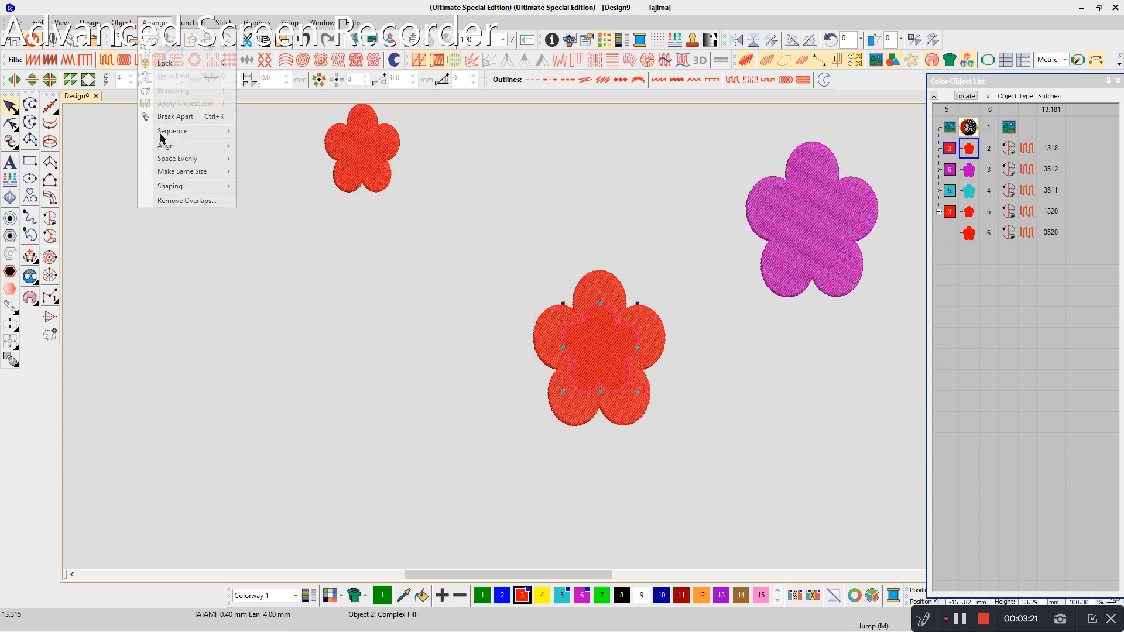
pyautogui.moveTo(222, 186)
pyautogui.click(271, 277)
pyautogui.press('Delete')
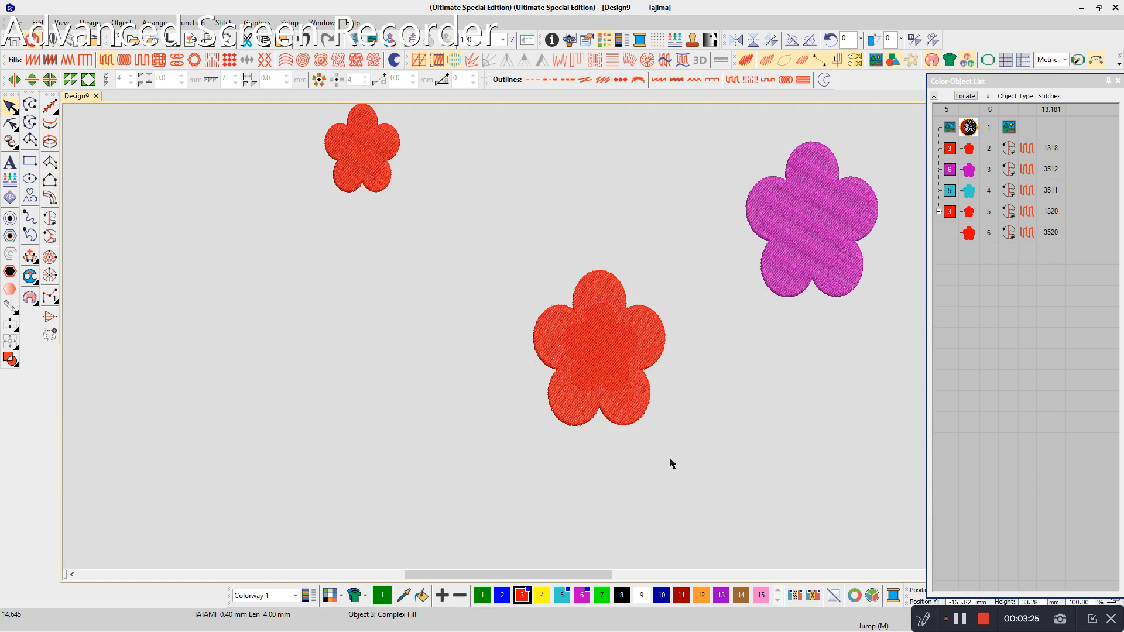
pyautogui.click(620, 366)
pyautogui.hotkey('ctrl', 'z')
# - Cut and paste the small inner flower so it stitches after the large red flower, and recolor it yellow
pyautogui.moveTo(566, 209); pyautogui.dragTo(559, 393)
pyautogui.hotkey('ctrl', 'x')
pyautogui.hotkey('ctrl', 'v')
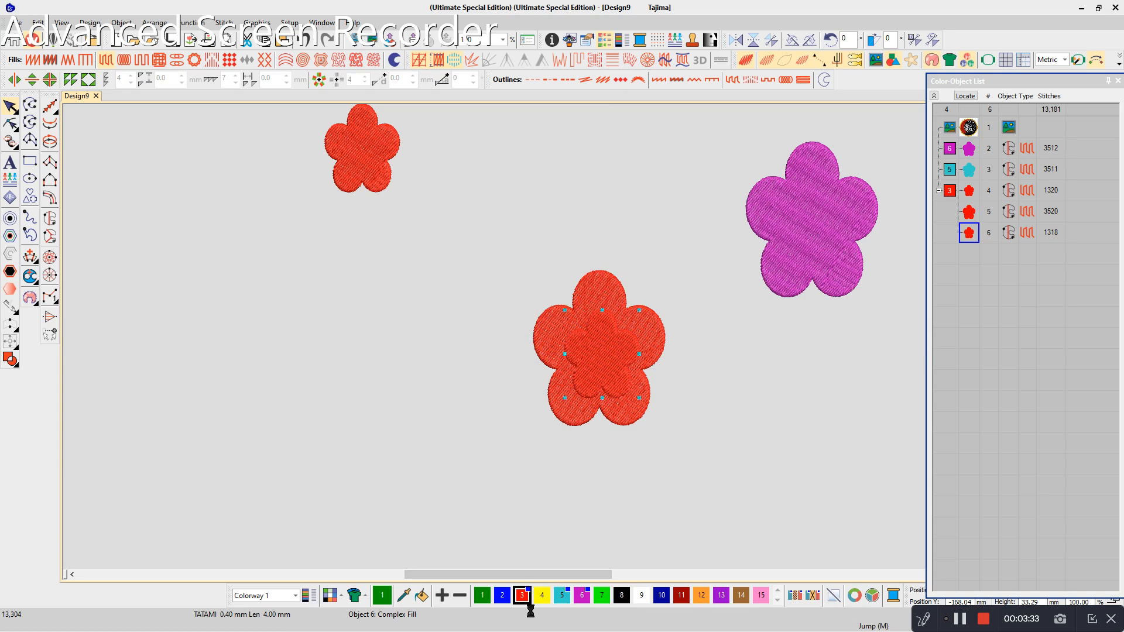
pyautogui.click(542, 595)
# - Apply Front - Back shaping to the yellow flower and large red flower, and move the yellow flower and cut-out shape apart
pyautogui.moveTo(679, 453); pyautogui.dragTo(679, 452)
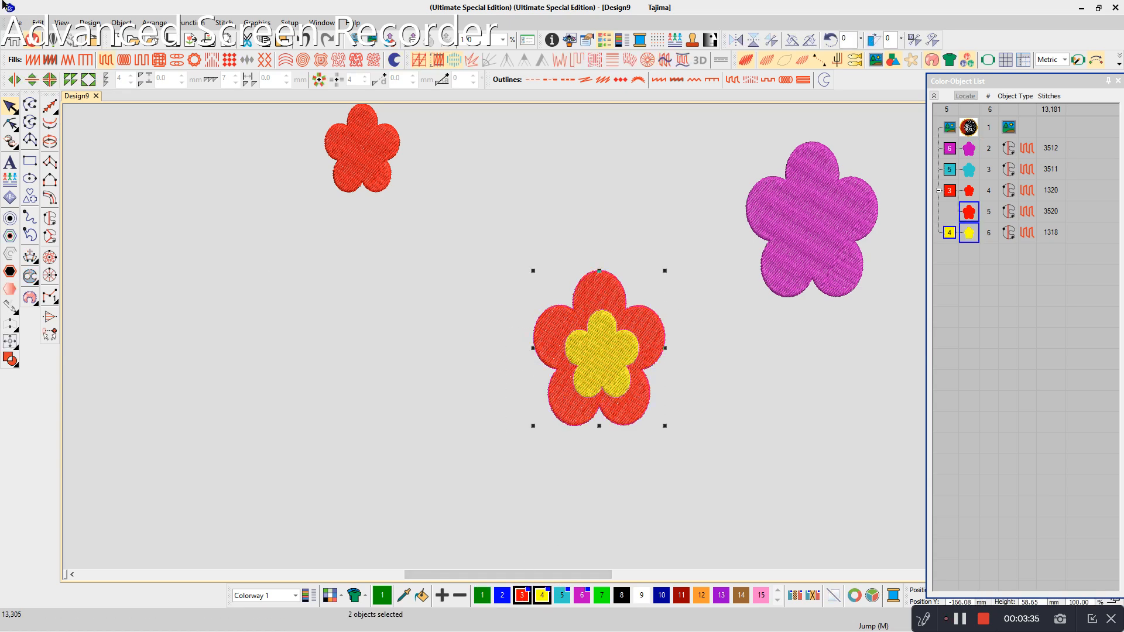
pyautogui.click(154, 23)
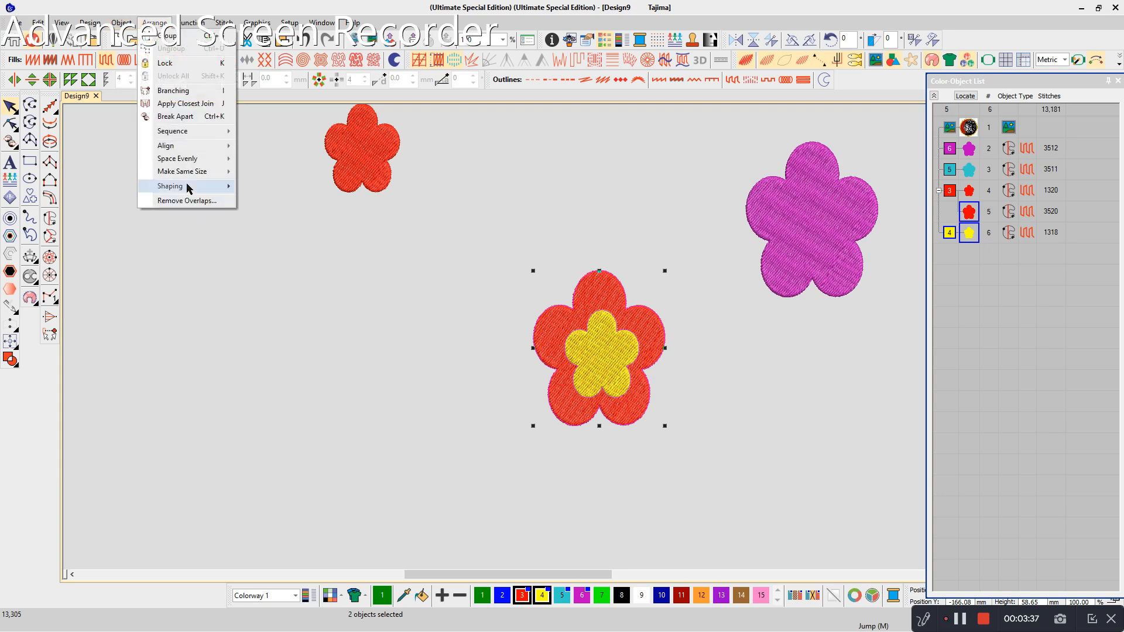
pyautogui.moveTo(187, 185)
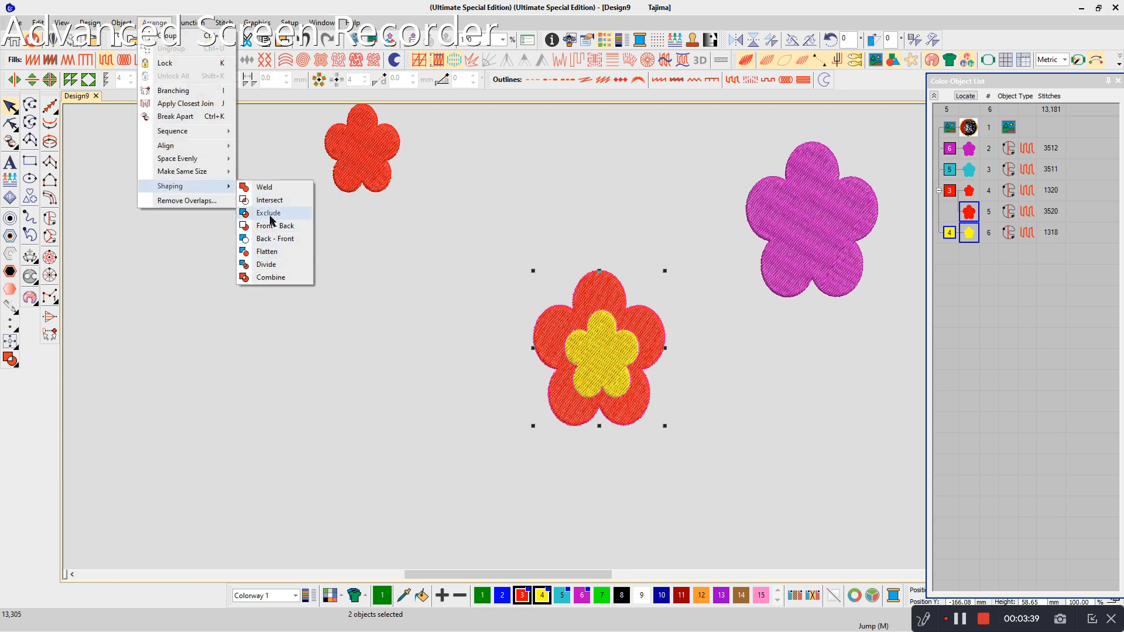
pyautogui.click(273, 226)
pyautogui.moveTo(607, 364); pyautogui.dragTo(430, 371)
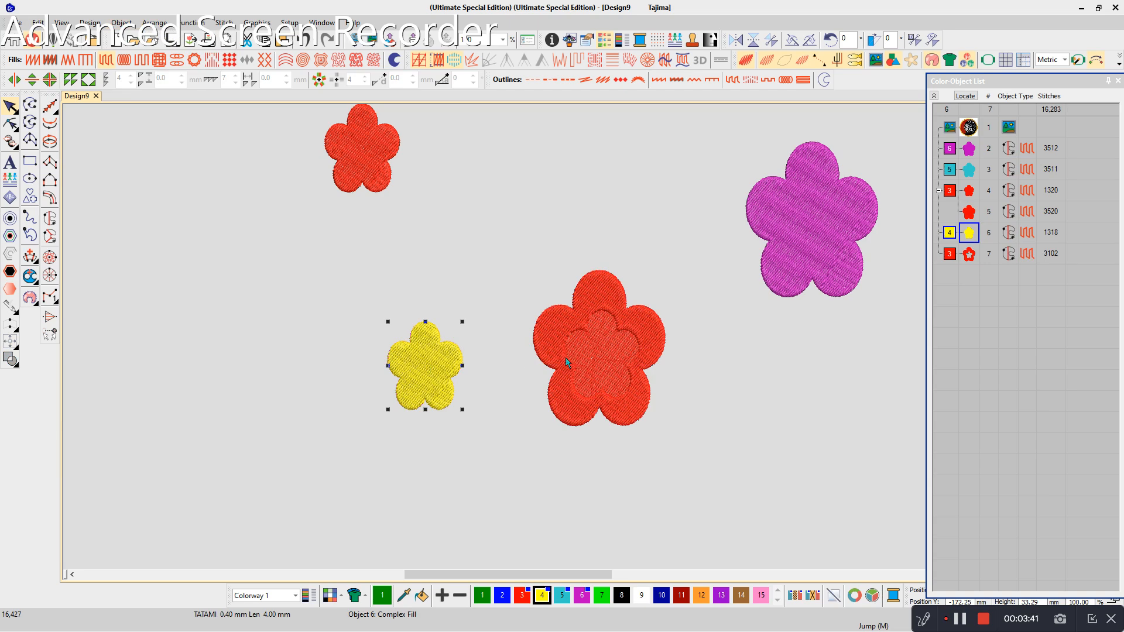
pyautogui.moveTo(619, 399); pyautogui.dragTo(776, 463)
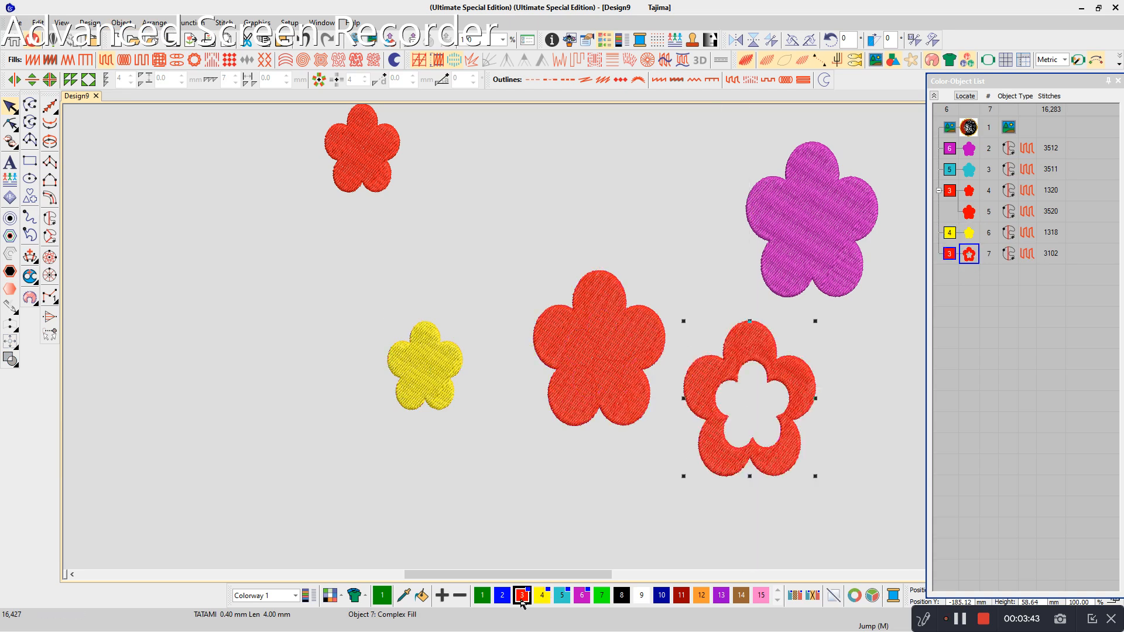
# - Draw a vertical green run stitch line through the center of the solid large red flower, extending past both ends
pyautogui.click(598, 387)
pyautogui.click(49, 106)
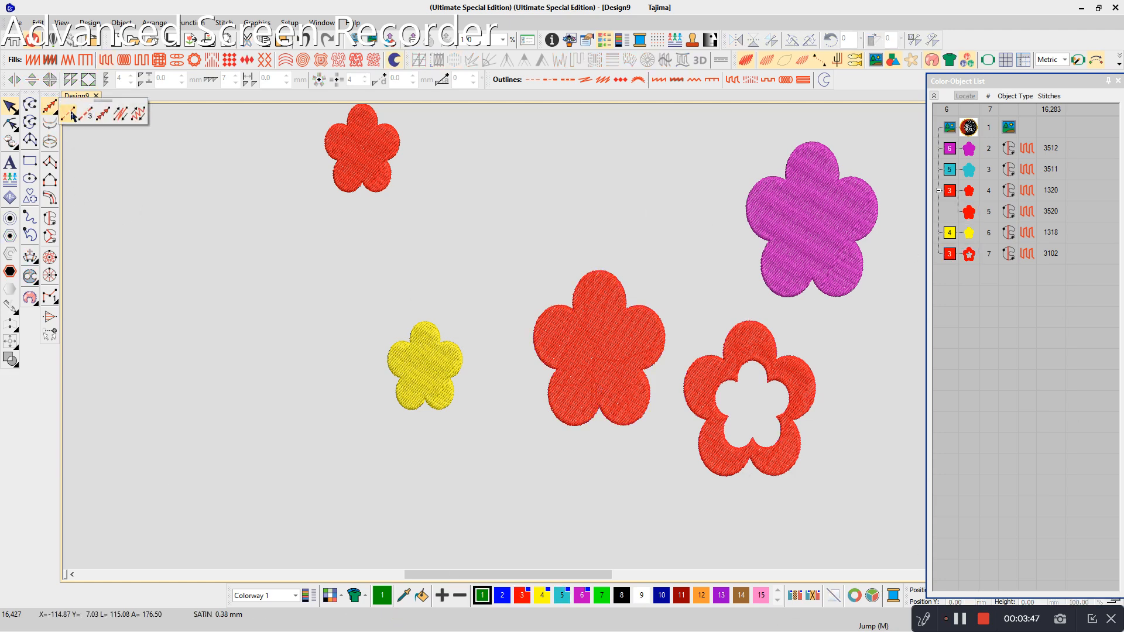
pyautogui.click(67, 113)
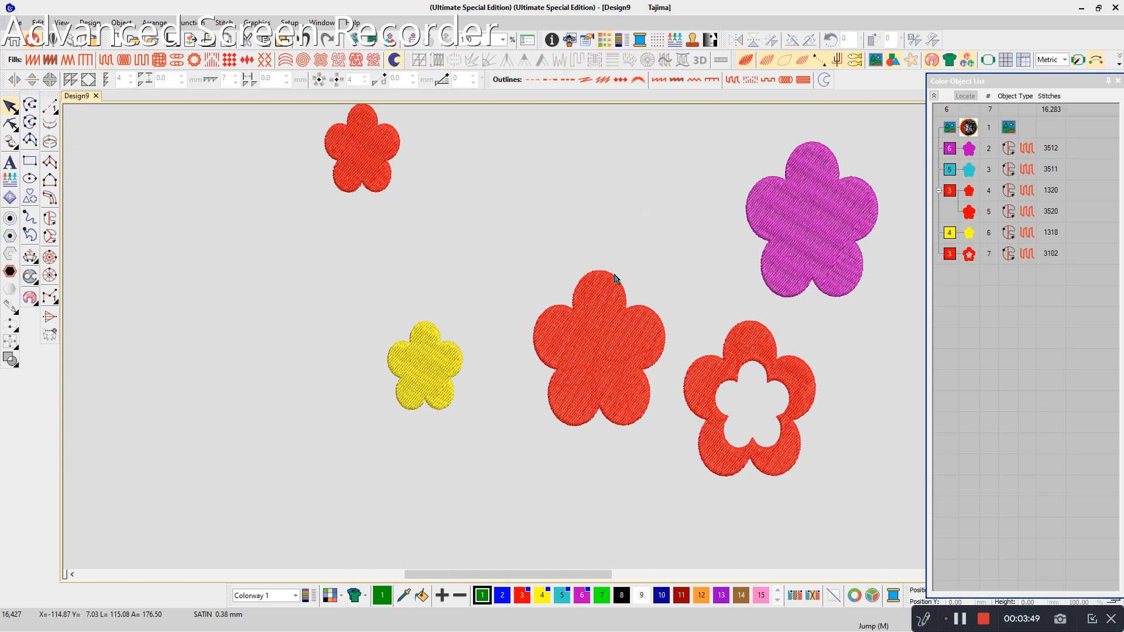
pyautogui.click(598, 250)
pyautogui.click(603, 448)
pyautogui.press('Return')
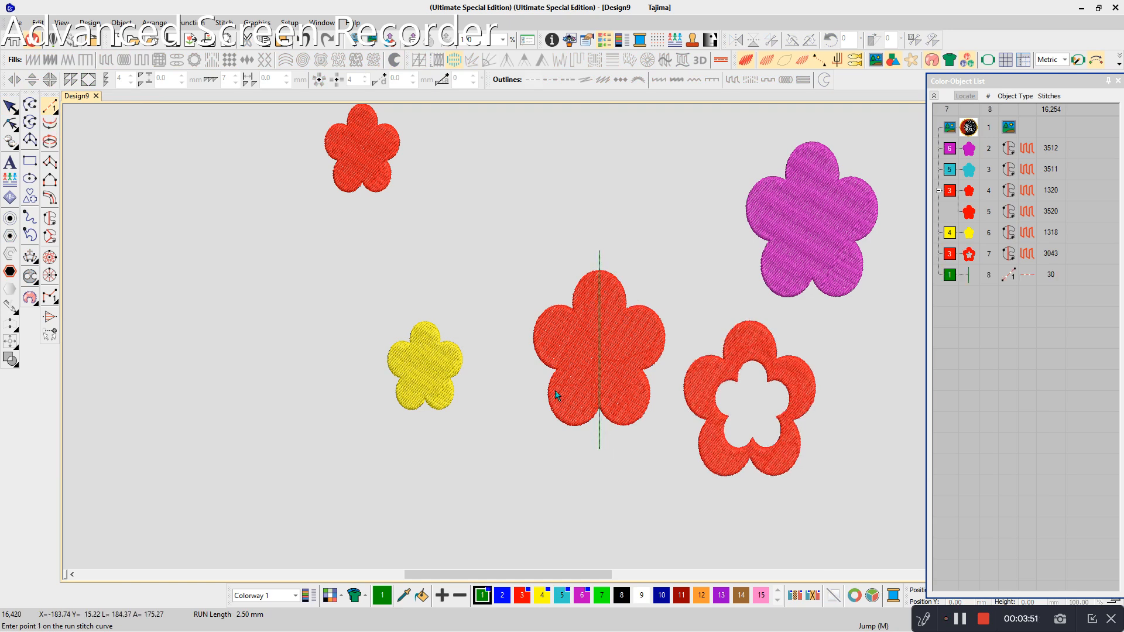
# - Select the large red flower together with the vertical line and apply Divide shaping to them
pyautogui.keyDown('ctrl'); pyautogui.click(575, 396); pyautogui.keyUp('ctrl')
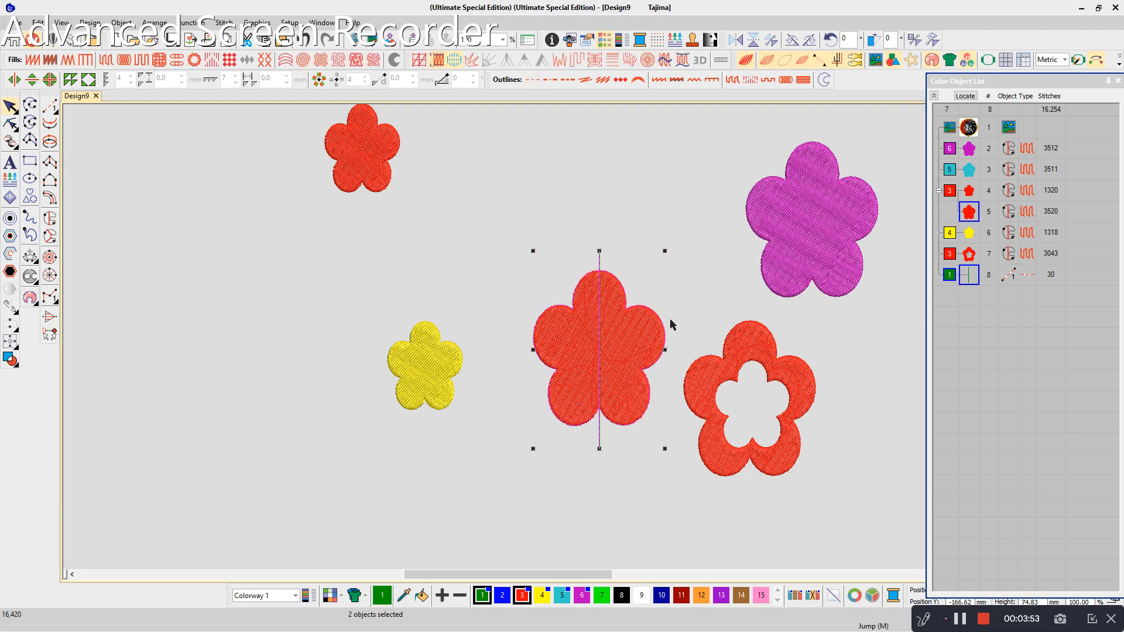
pyautogui.click(154, 22)
pyautogui.moveTo(176, 186)
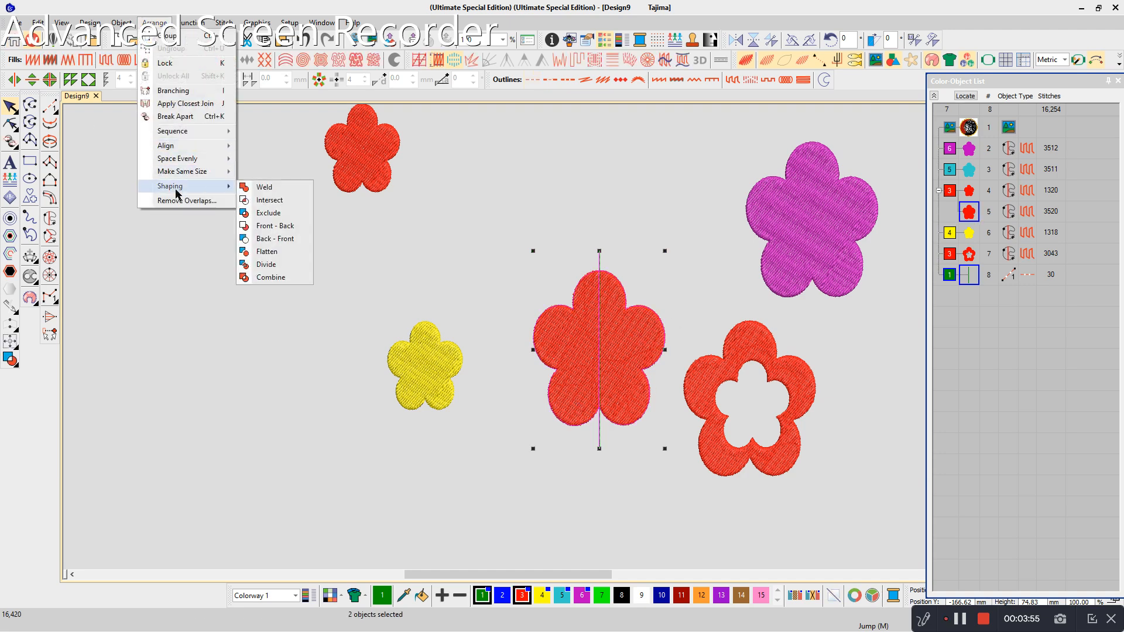
pyautogui.click(266, 264)
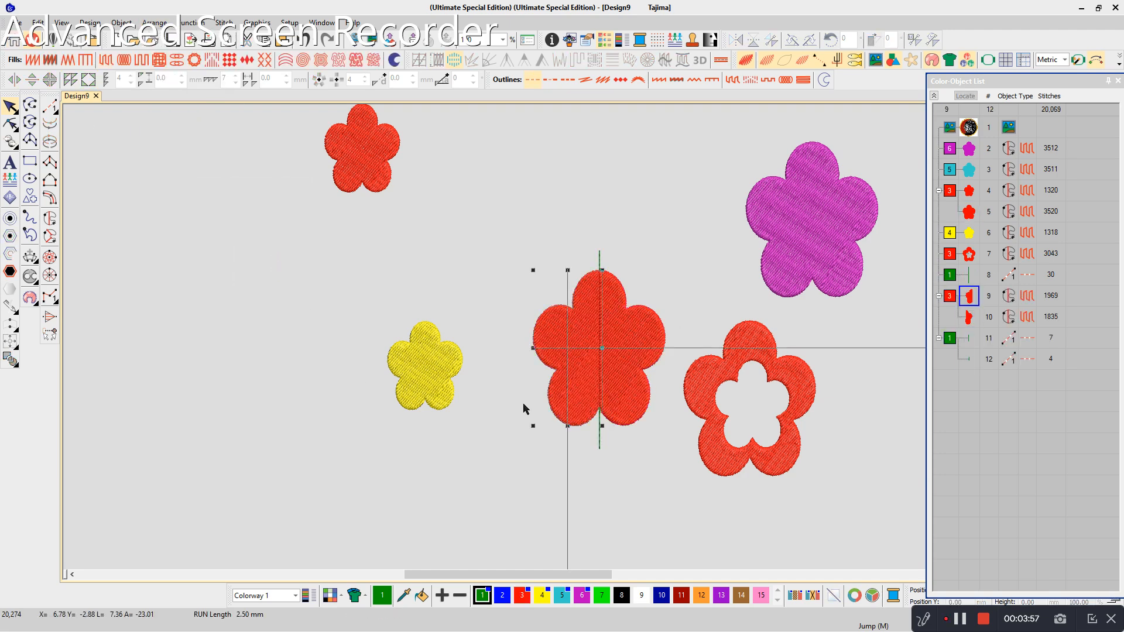
# - Pull the two divided flower halves off the original and place them side by side beyond the yellow flower
pyautogui.moveTo(580, 395); pyautogui.dragTo(704, 370)
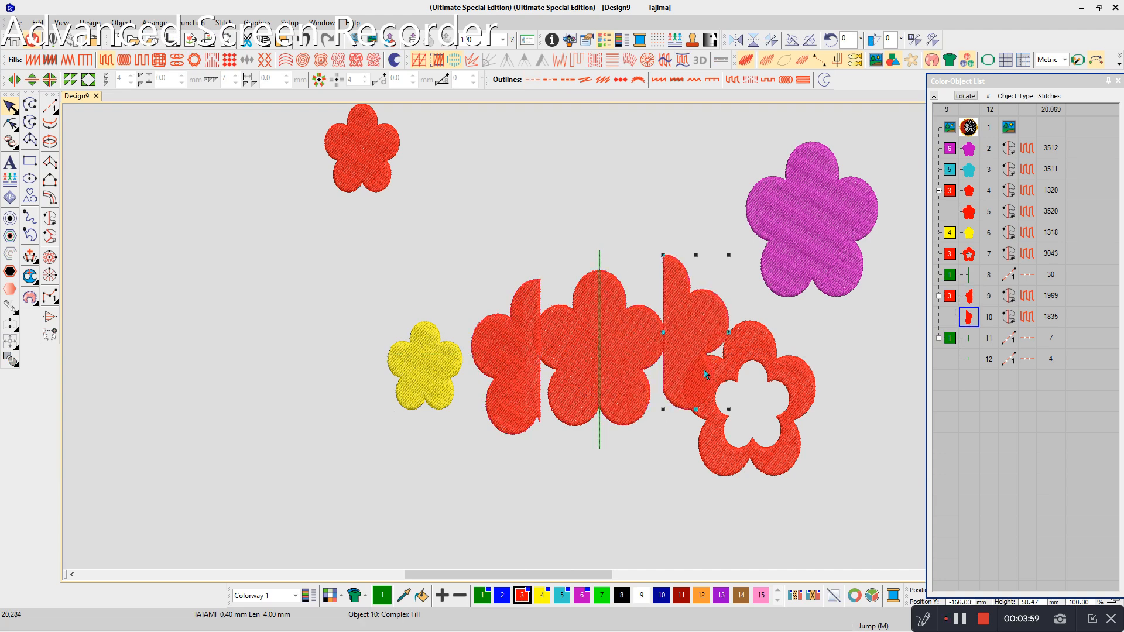
pyautogui.moveTo(521, 389); pyautogui.dragTo(231, 389)
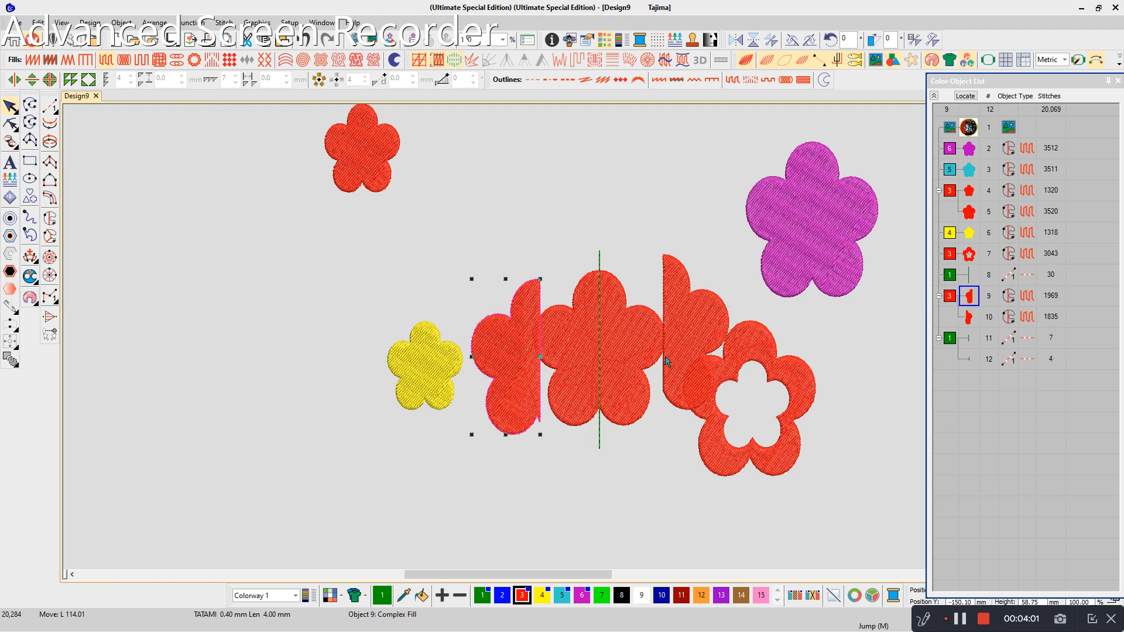
pyautogui.moveTo(689, 366); pyautogui.dragTo(240, 375)
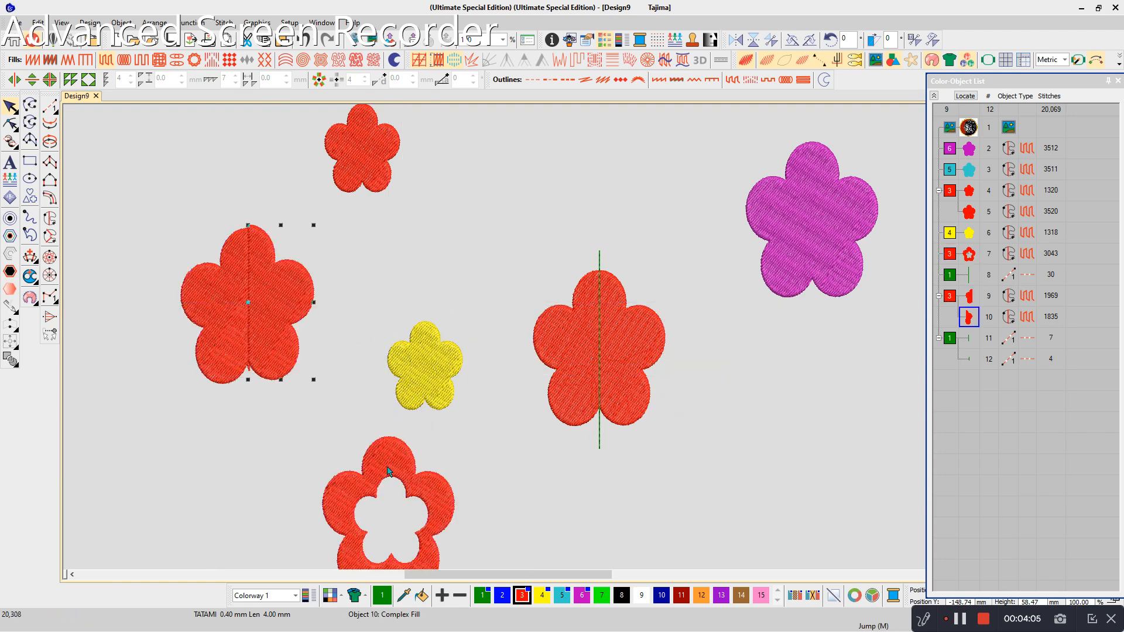
pyautogui.click(587, 501)
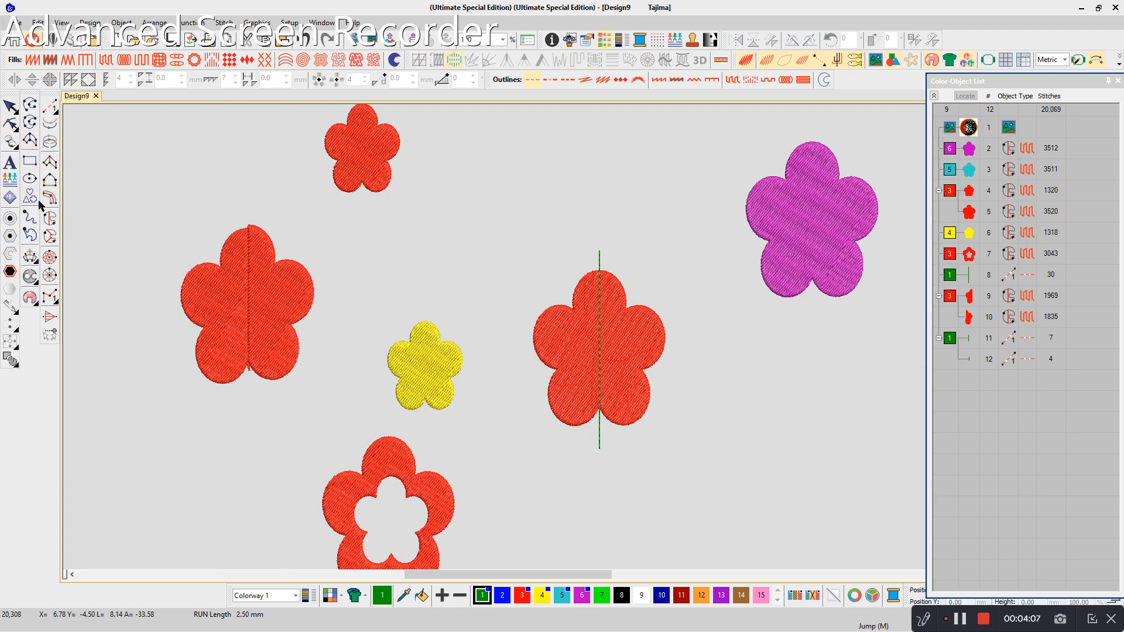
# - Draw a green satin half-leaf about 57 mm tall below the purple flower, with a curved outer side and a straight vertical inner edge
pyautogui.click(50, 218)
pyautogui.click(801, 497)
pyautogui.rightClick(763, 431)
pyautogui.click(801, 346)
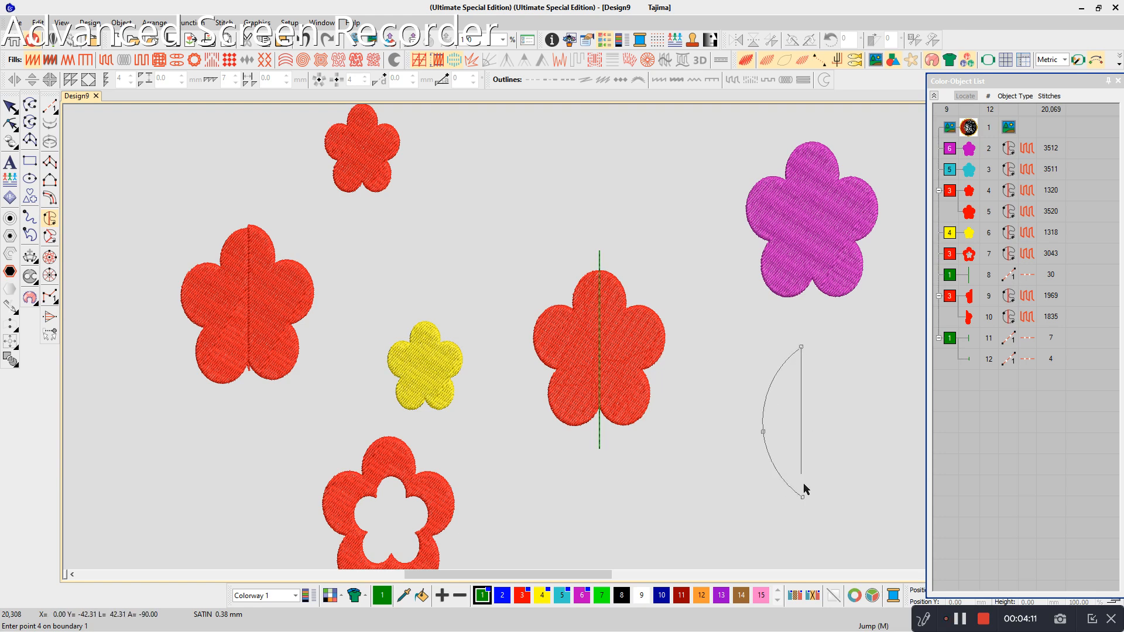
pyautogui.click(803, 498)
pyautogui.press('Return')
pyautogui.press('Return')
pyautogui.click(747, 395)
pyautogui.click(815, 450)
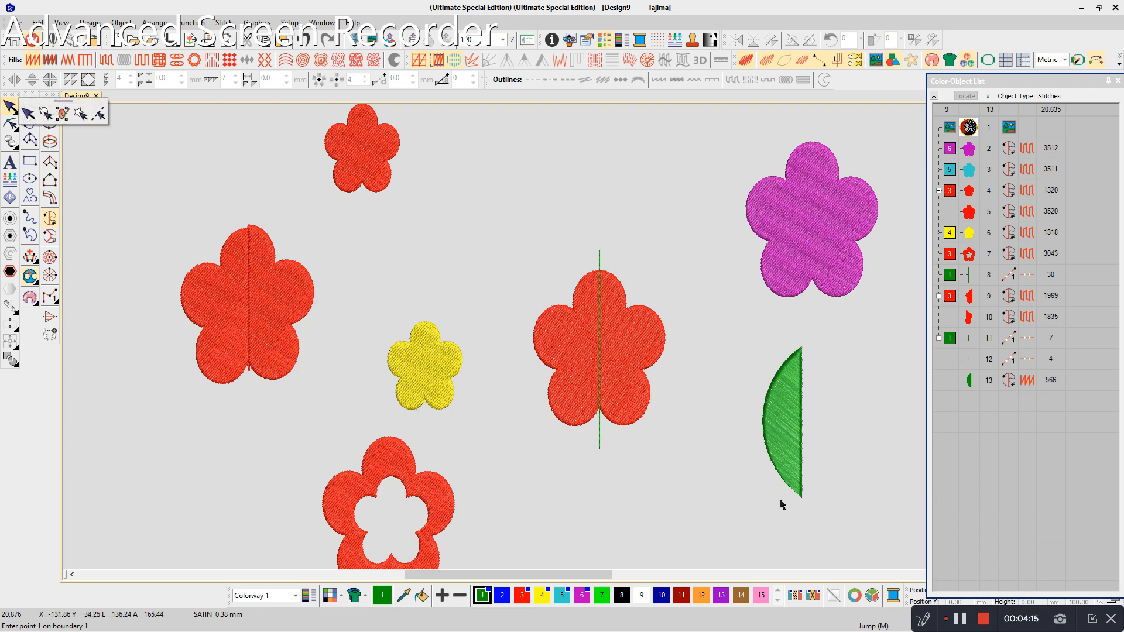
# - Duplicate the green half-leaf and mirror the copy by a reference line along its straight edge to form a whole leaf
pyautogui.click(12, 109)
pyautogui.hotkey('ctrl', 'd')
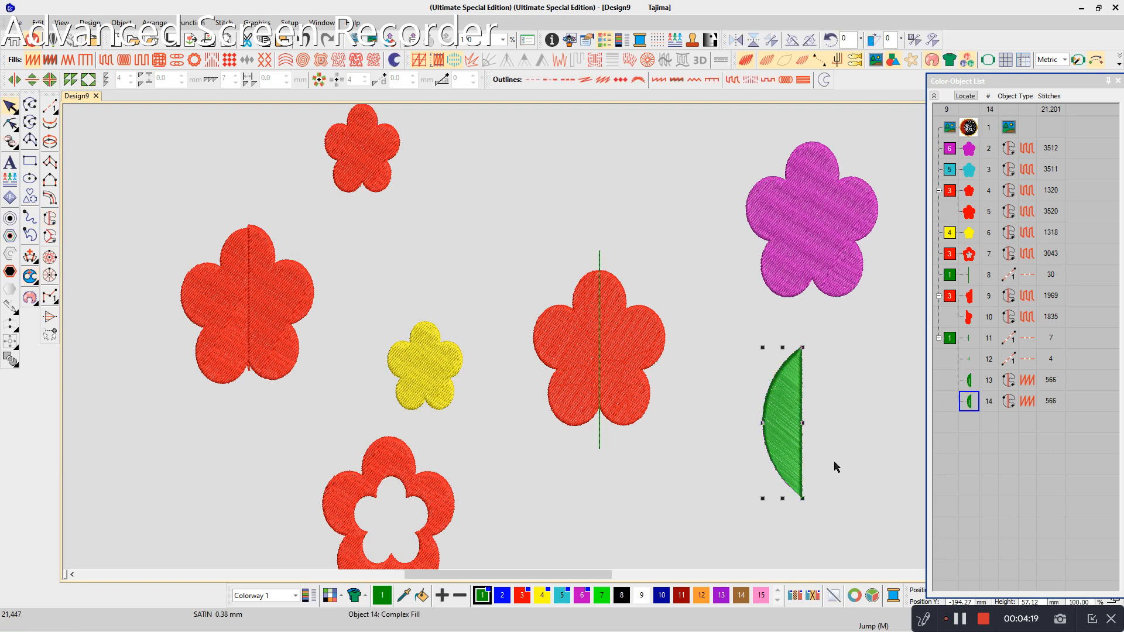
pyautogui.rightClick(766, 420)
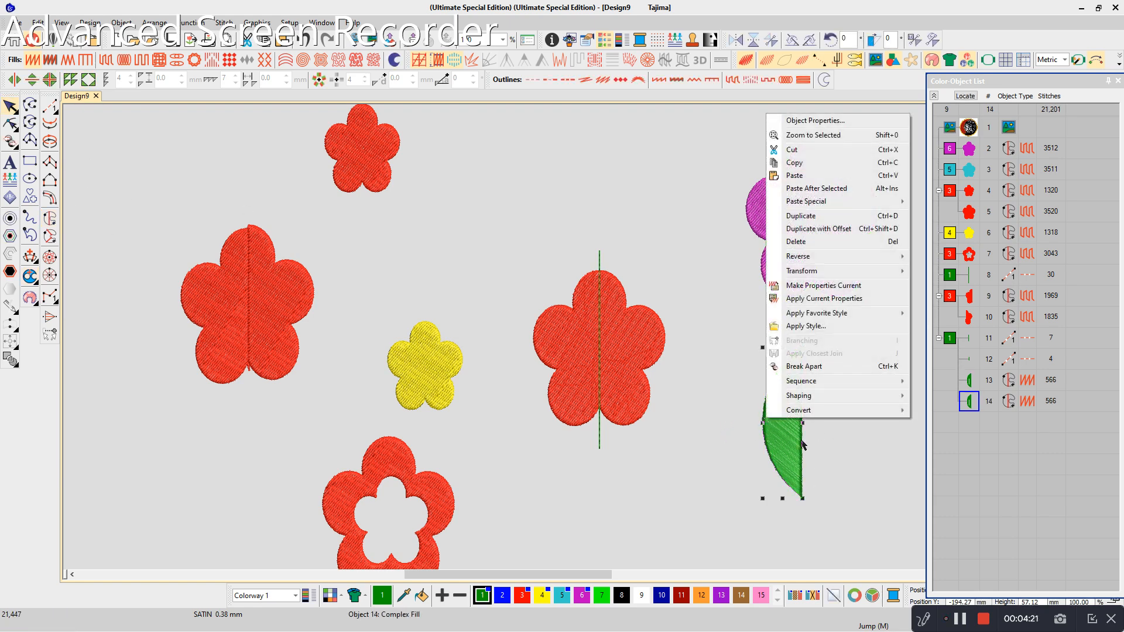
pyautogui.moveTo(801, 275)
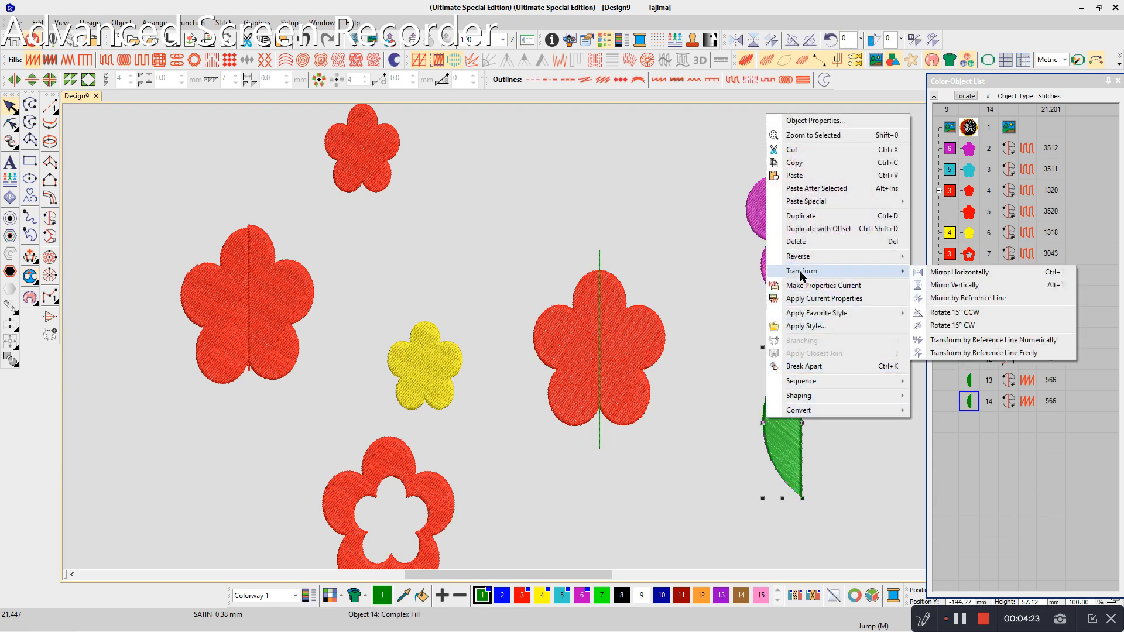
pyautogui.click(967, 298)
pyautogui.click(801, 499)
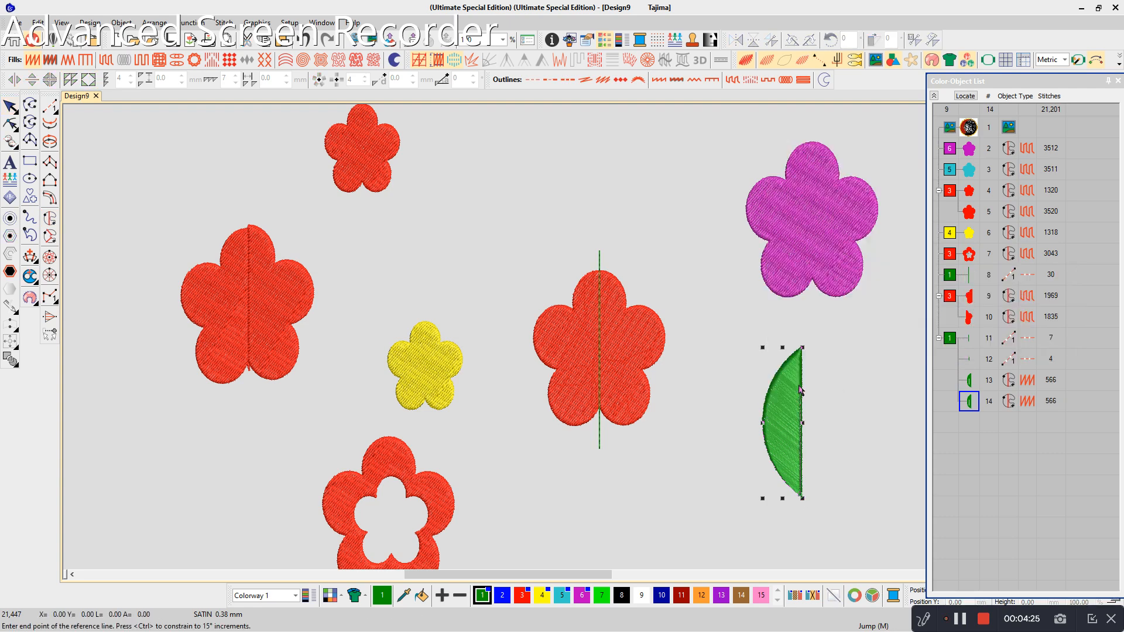
pyautogui.click(801, 349)
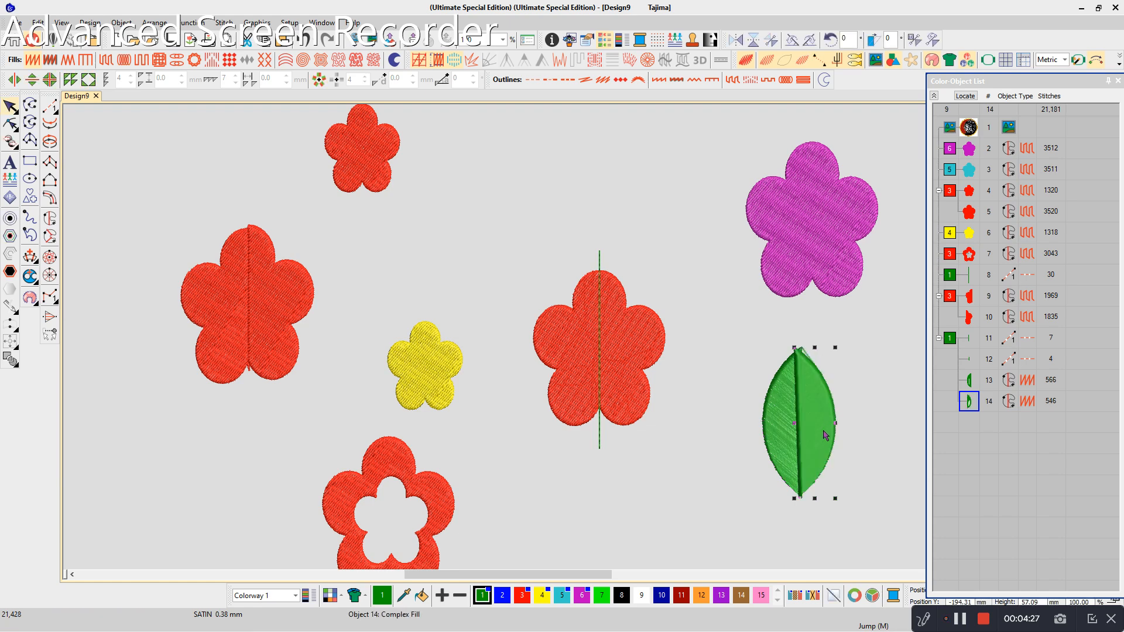
pyautogui.press('Escape')
# - Apply Combine shaping to both leaf halves, and pull the new leaf pieces and the mirrored half away from the original half
pyautogui.moveTo(849, 519); pyautogui.dragTo(745, 333)
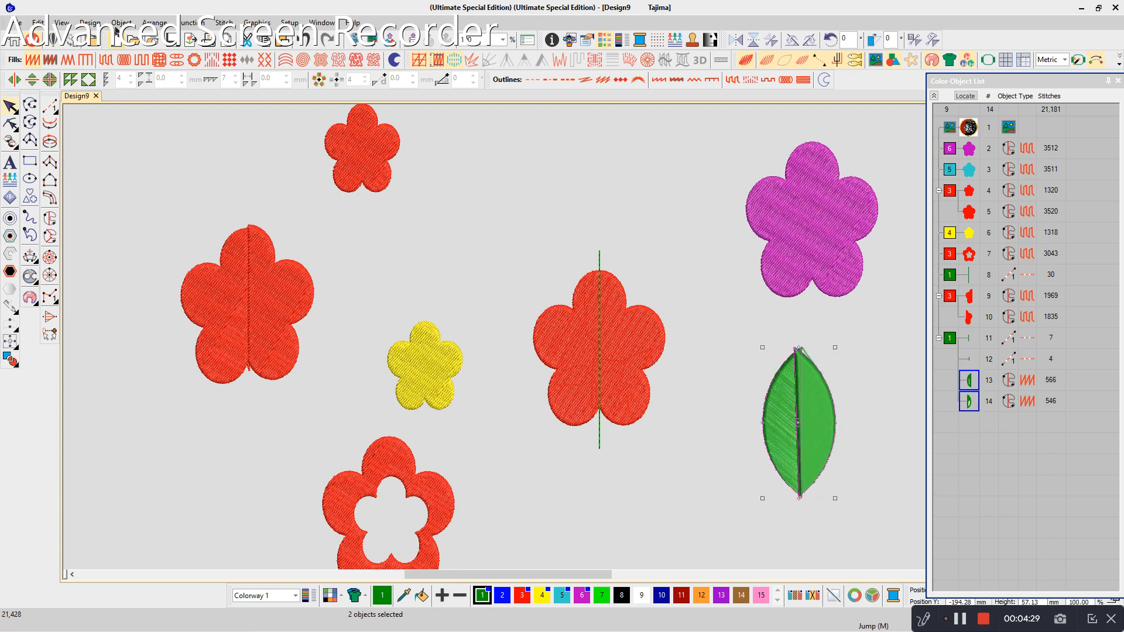
pyautogui.click(155, 23)
pyautogui.moveTo(187, 186)
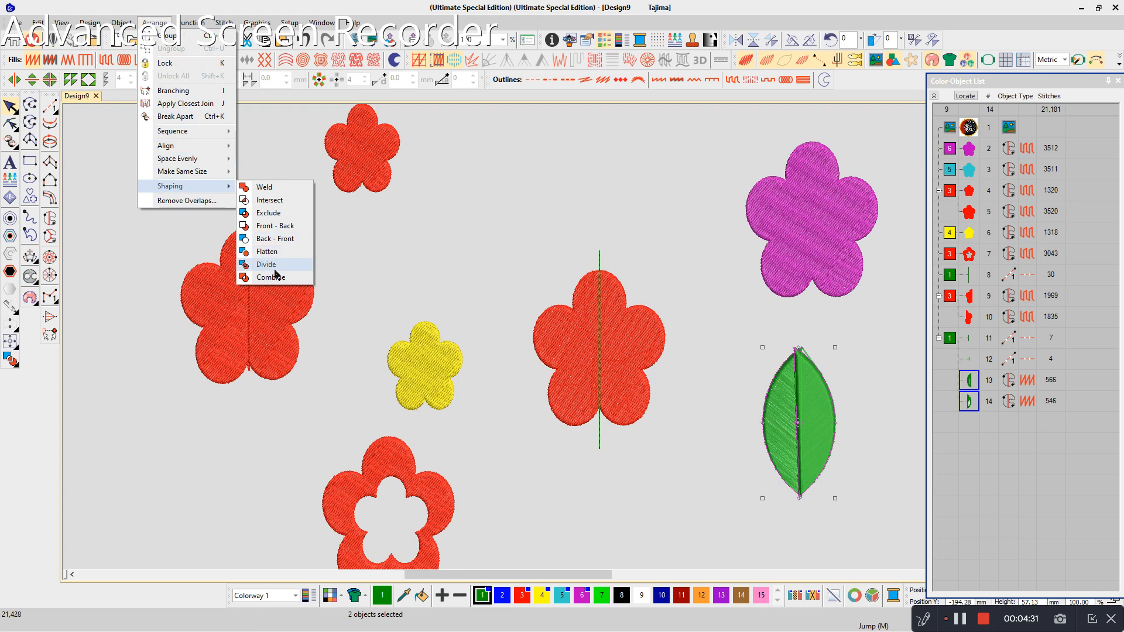
pyautogui.click(279, 283)
pyautogui.moveTo(790, 484); pyautogui.dragTo(688, 503)
pyautogui.moveTo(815, 460); pyautogui.dragTo(848, 450)
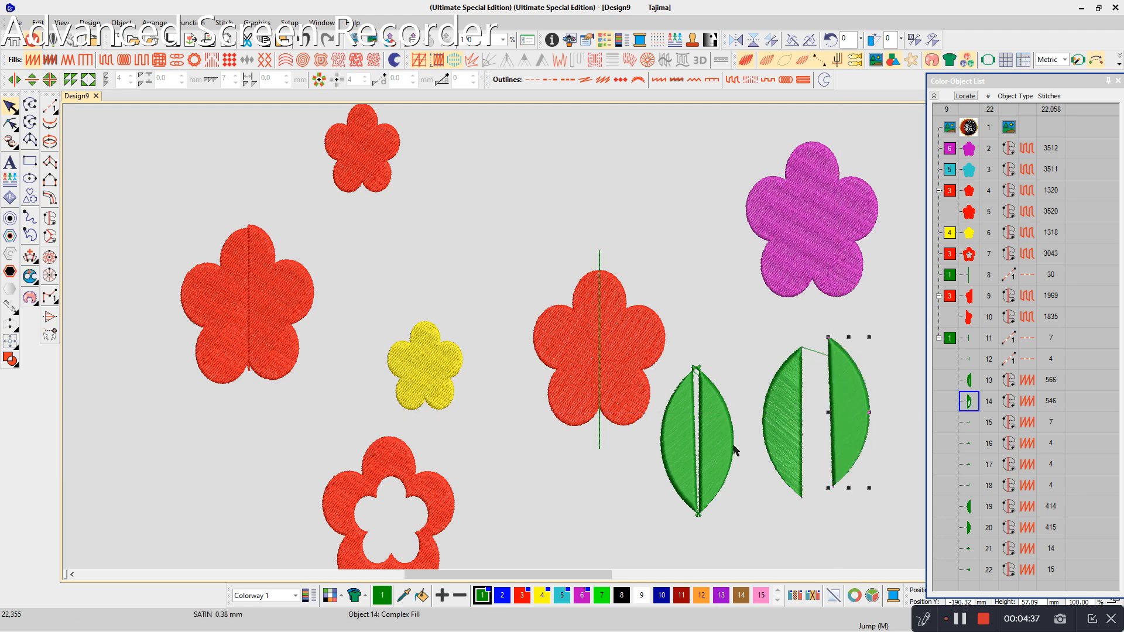
pyautogui.hotkey('ctrl', 'a')
pyautogui.press('Delete')
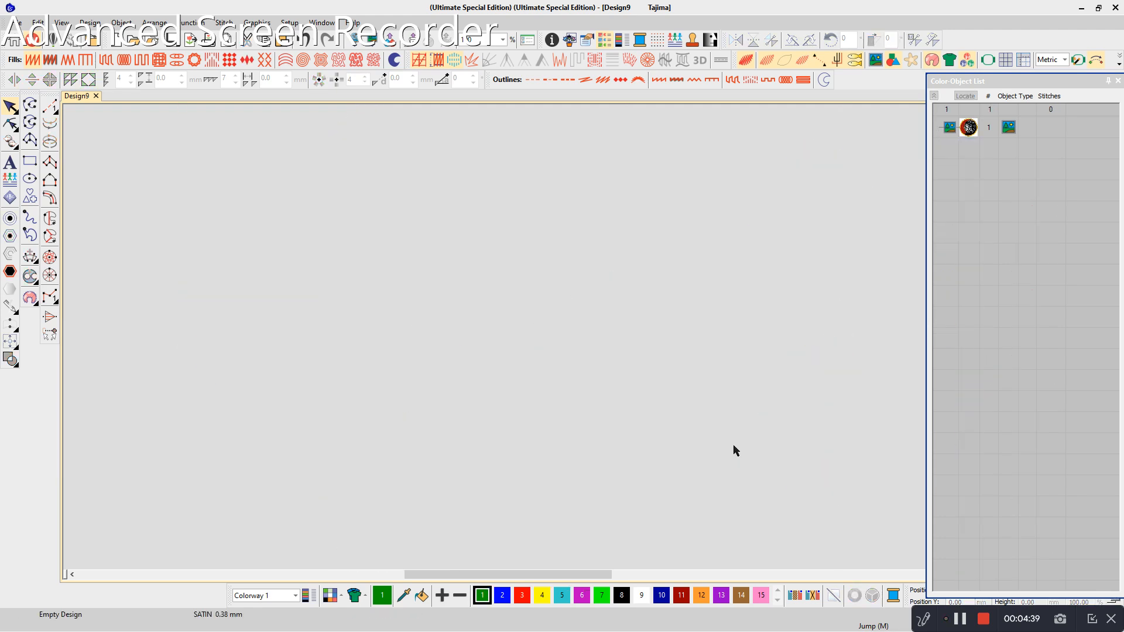
pyautogui.hotkey('ctrl', 'z')
# - Move the purple flower between the small red flower and the large solid red flower, and center the yellow flower on it
pyautogui.click(645, 247)
pyautogui.moveTo(824, 253); pyautogui.dragTo(496, 236)
pyautogui.moveTo(430, 403); pyautogui.dragTo(485, 258)
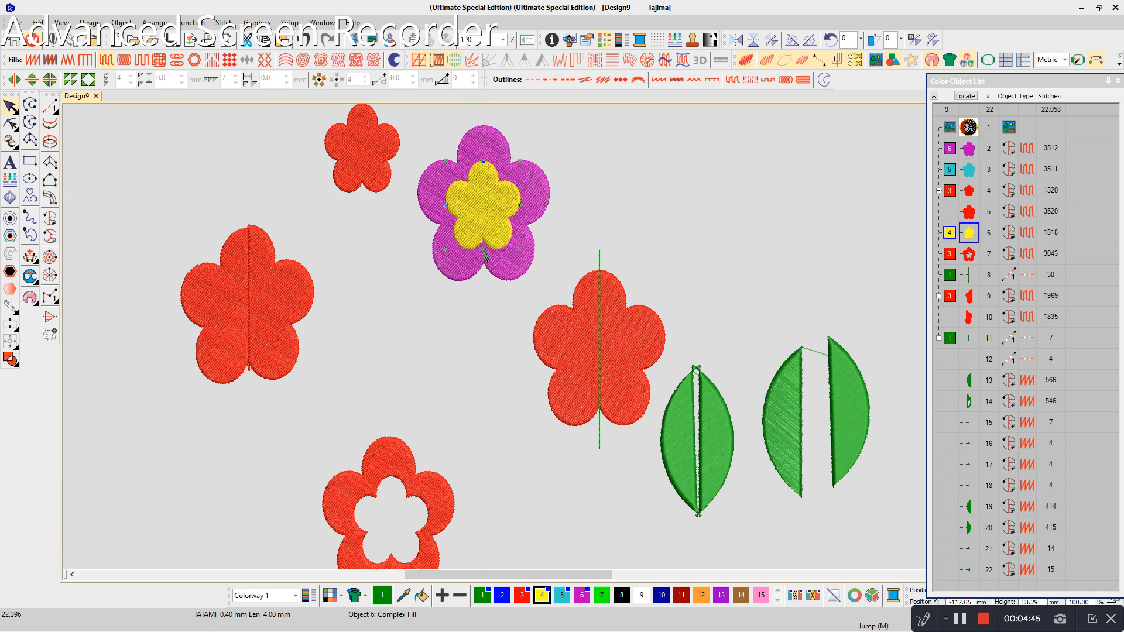
# - Try Remove Overlaps on the purple and yellow flowers together, with minimum object width 2 mm and cutting overlap 0.50 mm
pyautogui.moveTo(413, 117); pyautogui.dragTo(559, 283)
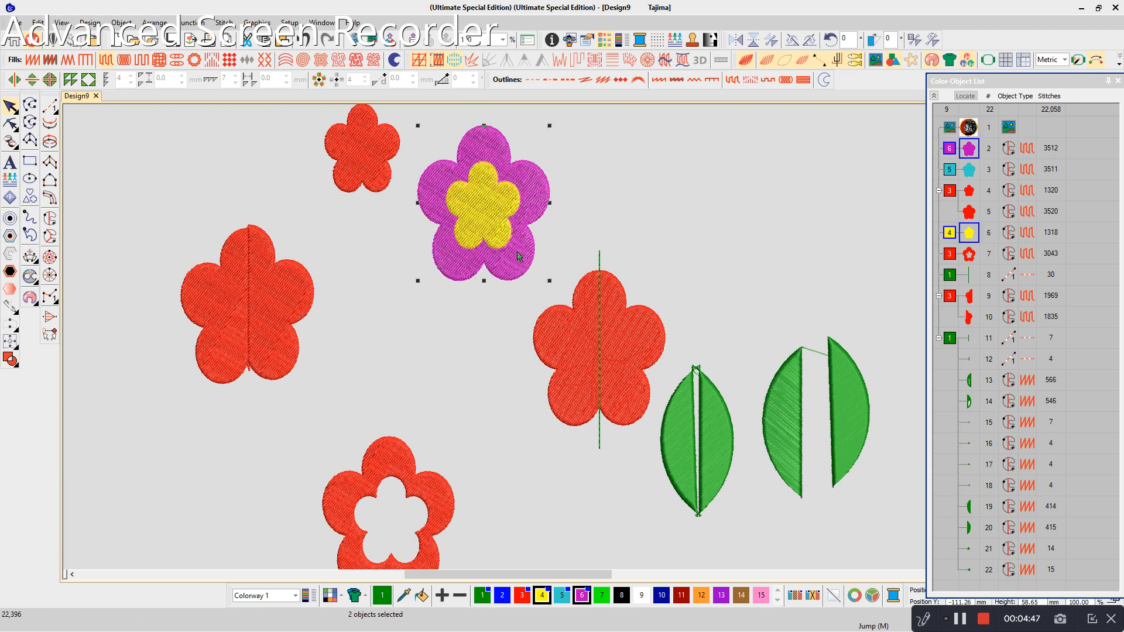
pyautogui.click(154, 22)
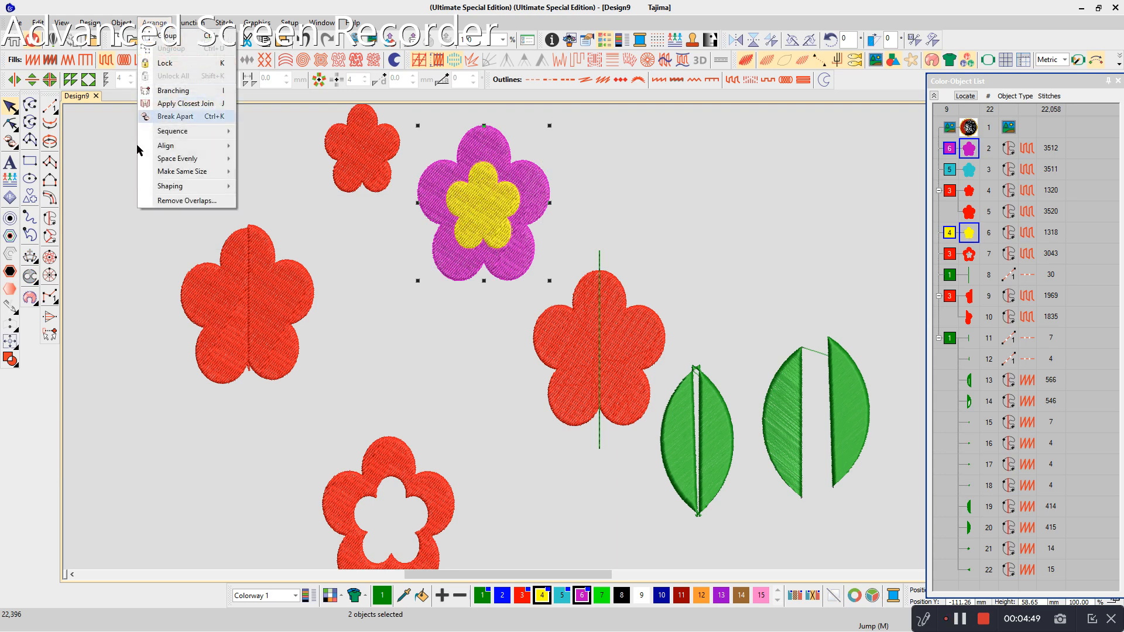
pyautogui.click(176, 201)
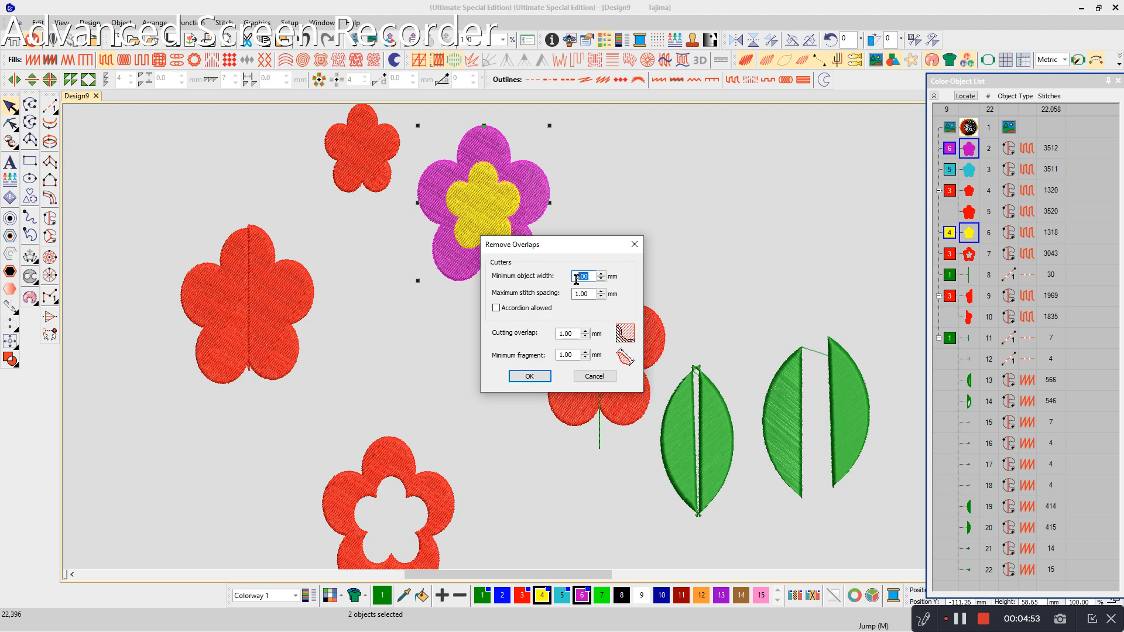
pyautogui.write('2')
pyautogui.click(575, 334)
pyautogui.click(515, 376)
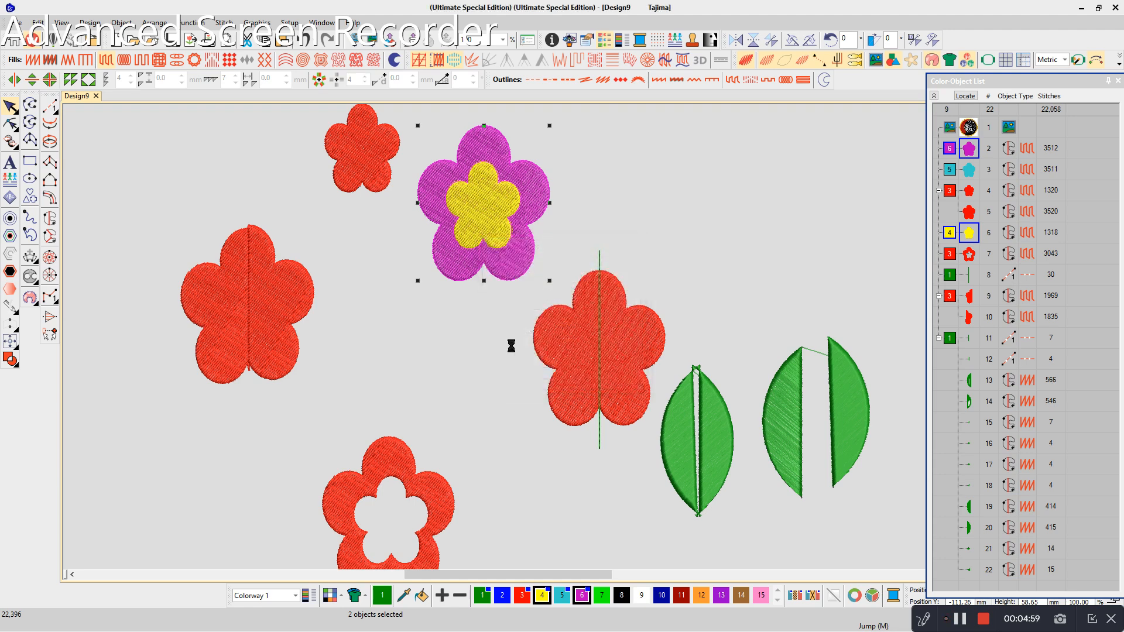
pyautogui.moveTo(489, 231); pyautogui.dragTo(589, 227)
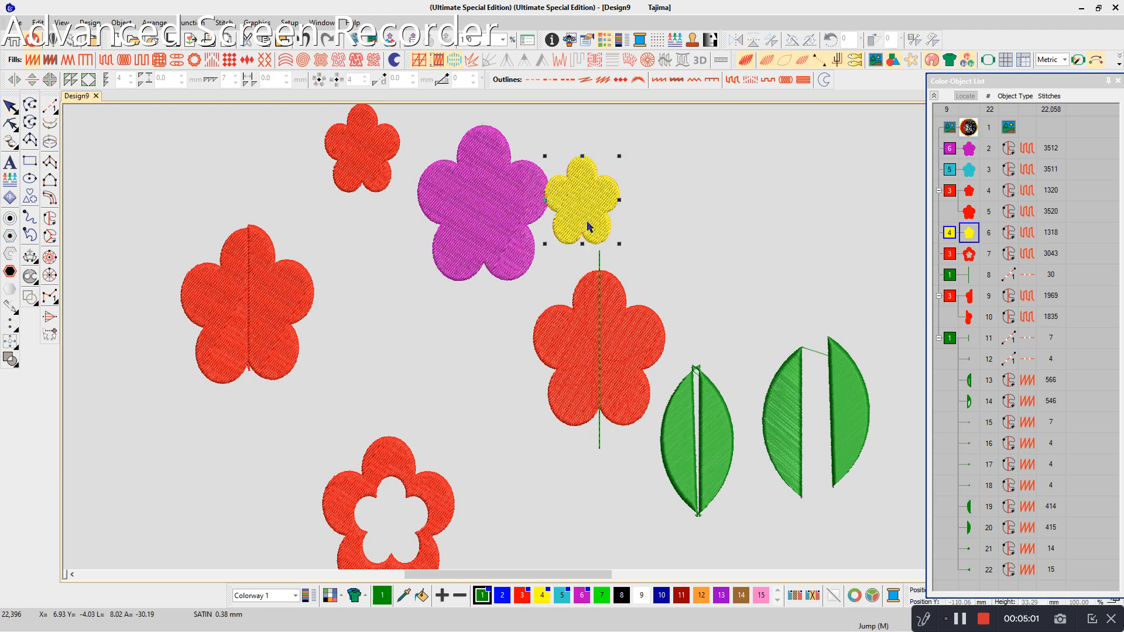
pyautogui.hotkey('ctrl', 'z')
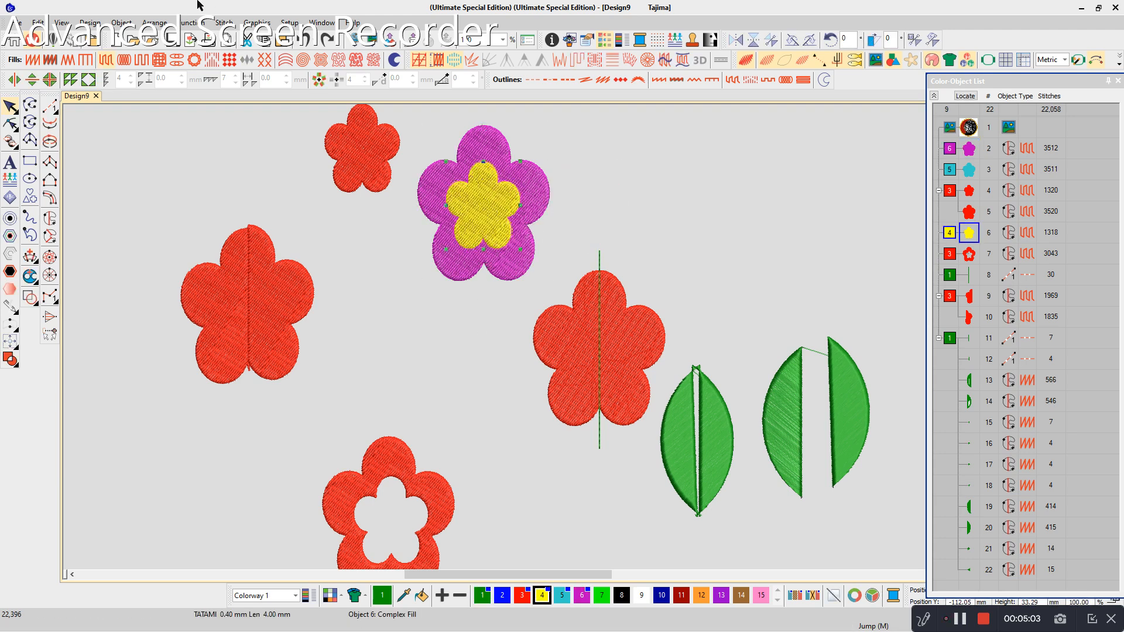
# - Try Remove Overlaps with only the yellow flower selected and a 0.50 mm cutting overlap, then undo the cut
pyautogui.click(154, 23)
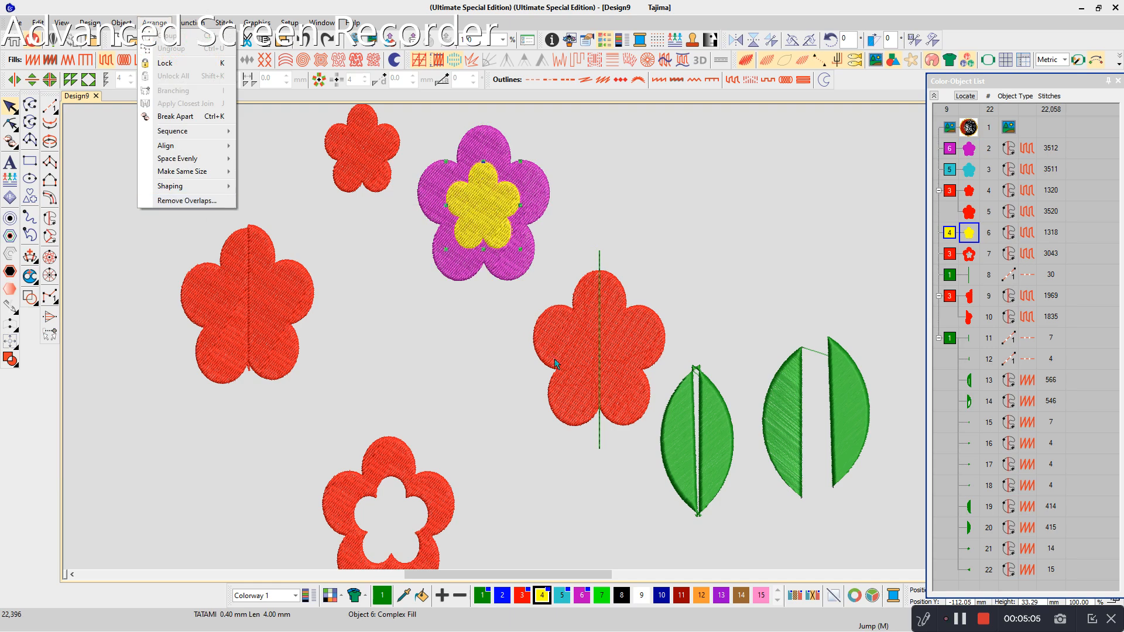
pyautogui.click(185, 200)
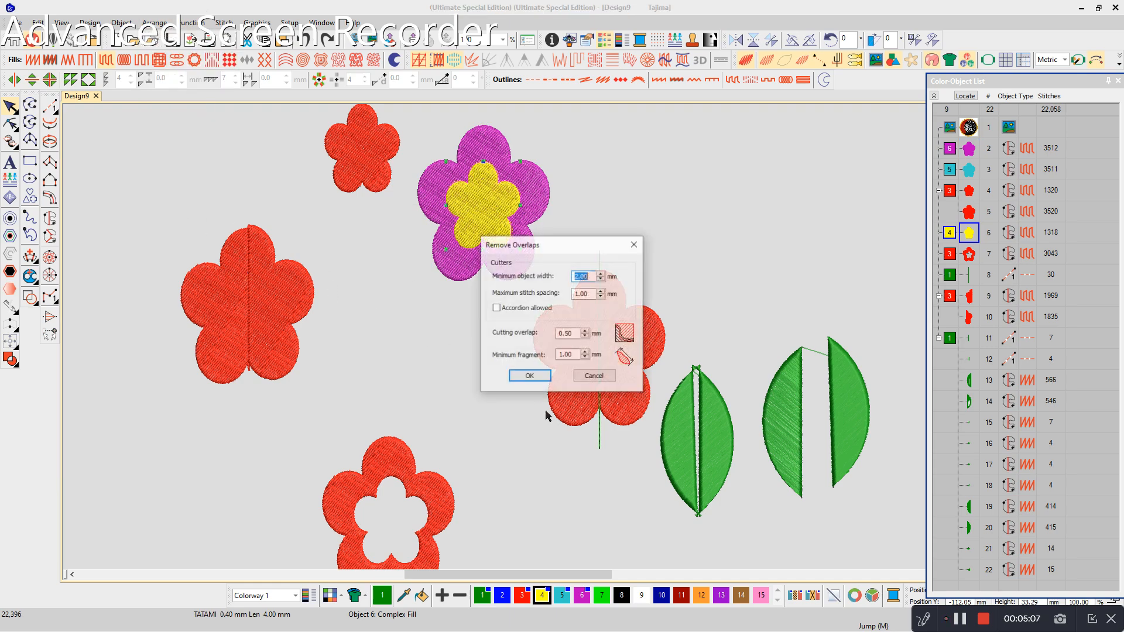
pyautogui.click(541, 376)
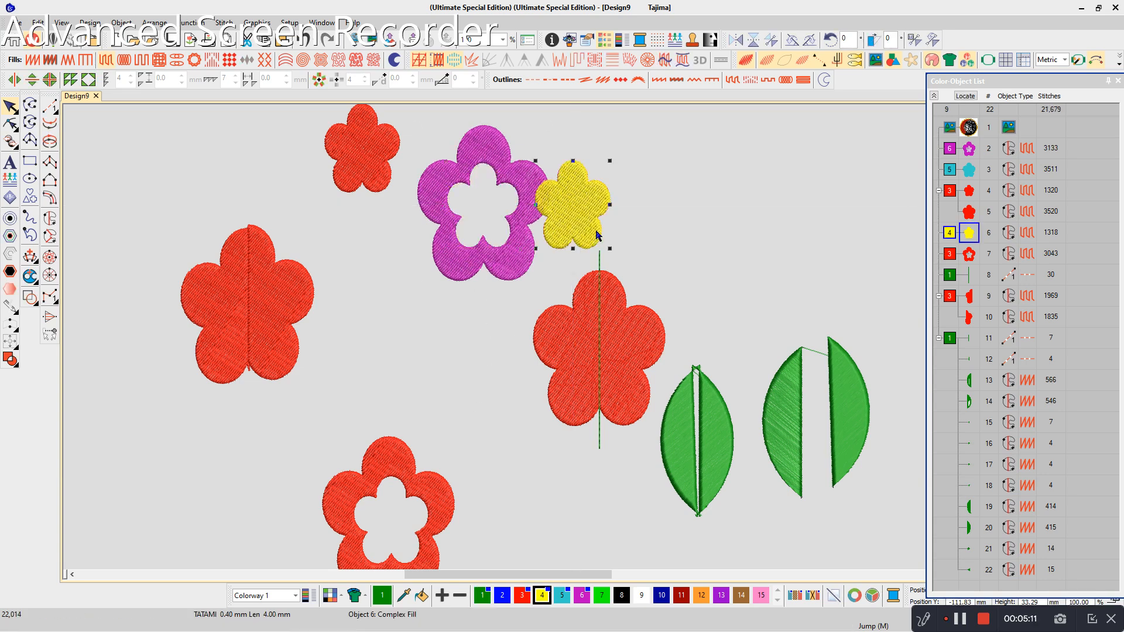
pyautogui.hotkey('ctrl', 'z')
pyautogui.hotkey('ctrl', 'z')
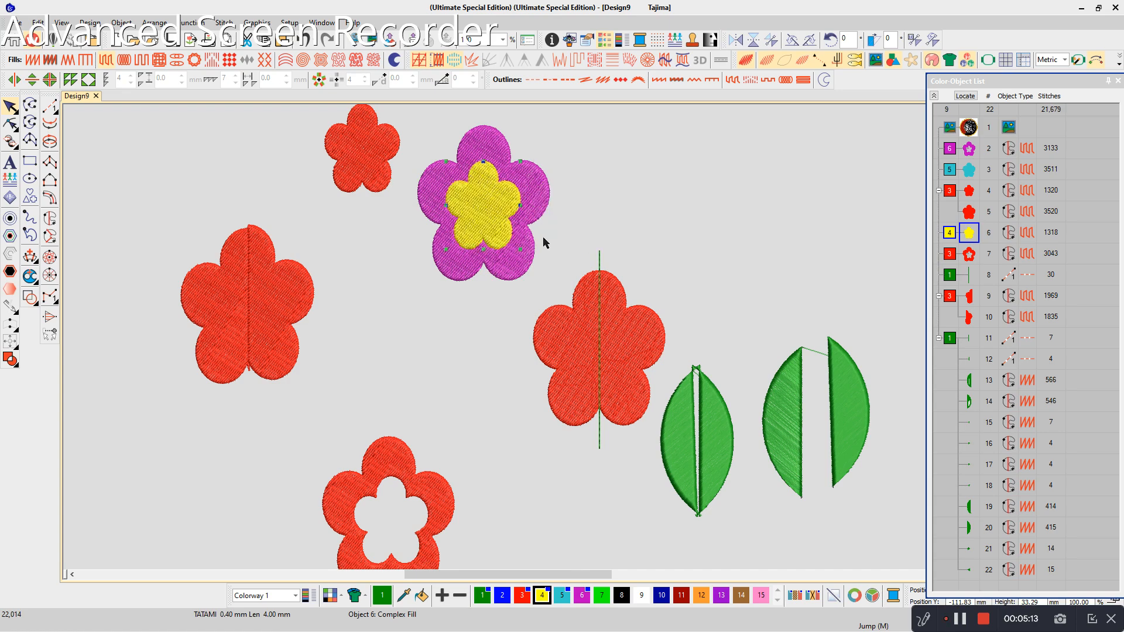
# - Try Remove Overlaps beneath the yellow flower with minimum fragment 2 mm and a changed cutting overlap, and undo the cut
pyautogui.click(155, 23)
pyautogui.click(175, 201)
pyautogui.click(566, 354)
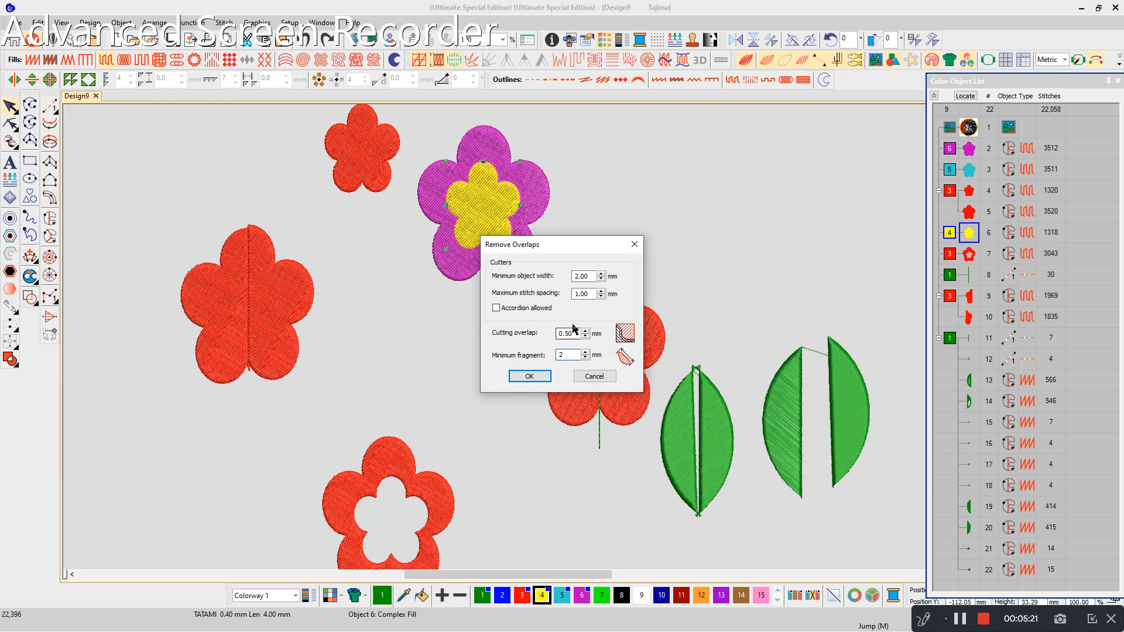
pyautogui.click(576, 332)
pyautogui.click(528, 376)
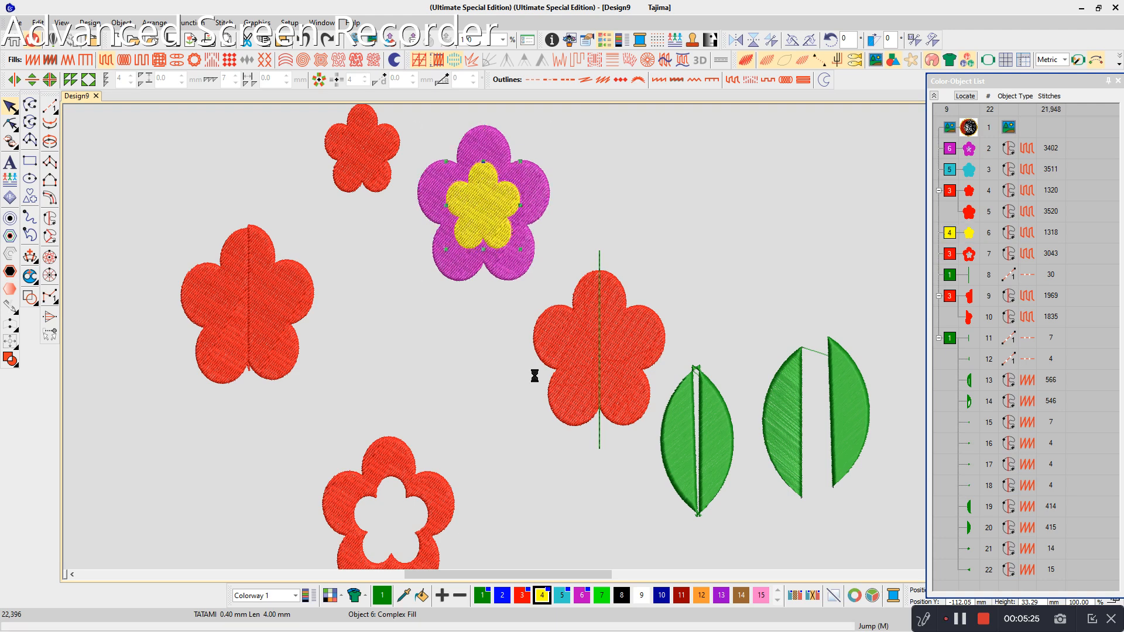
pyautogui.moveTo(505, 235); pyautogui.dragTo(671, 233)
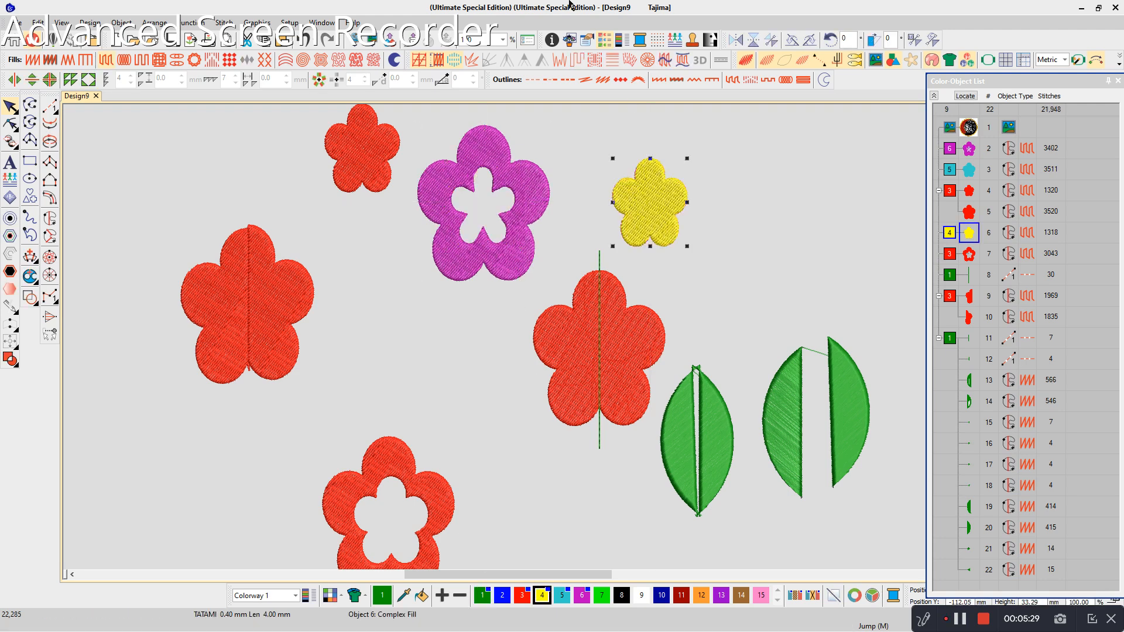
pyautogui.hotkey('ctrl', 'z')
# - Remove overlaps beneath the yellow flower with a cutting overlap of 0 mm, and move the yellow flower off the purple one
pyautogui.click(498, 267)
pyautogui.click(491, 232)
pyautogui.click(155, 22)
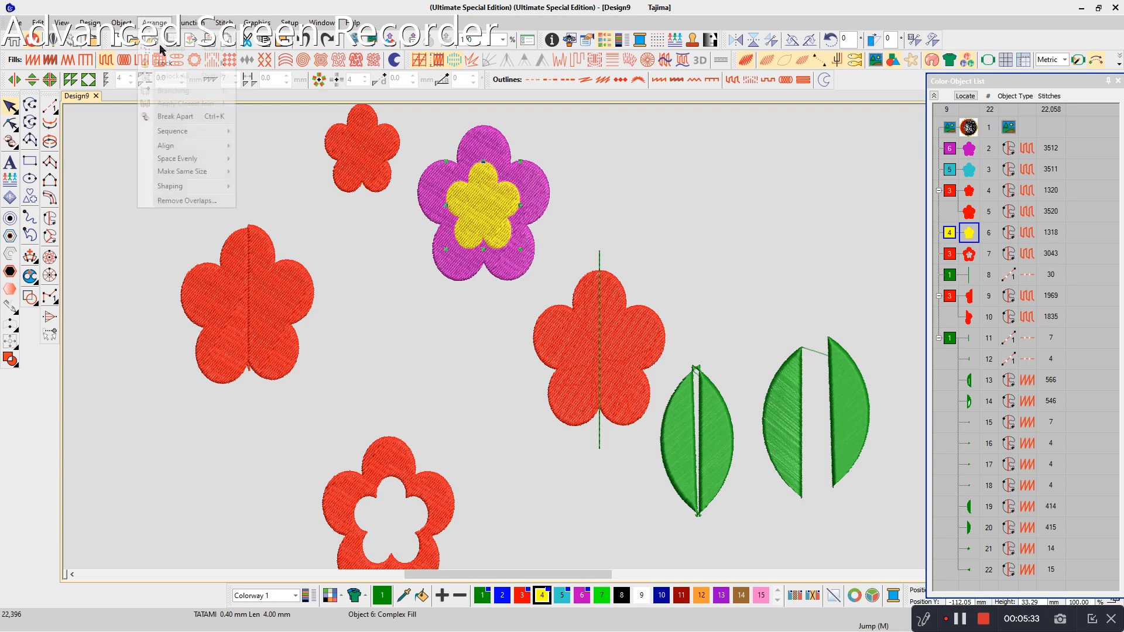
pyautogui.click(176, 200)
pyautogui.doubleClick(573, 336)
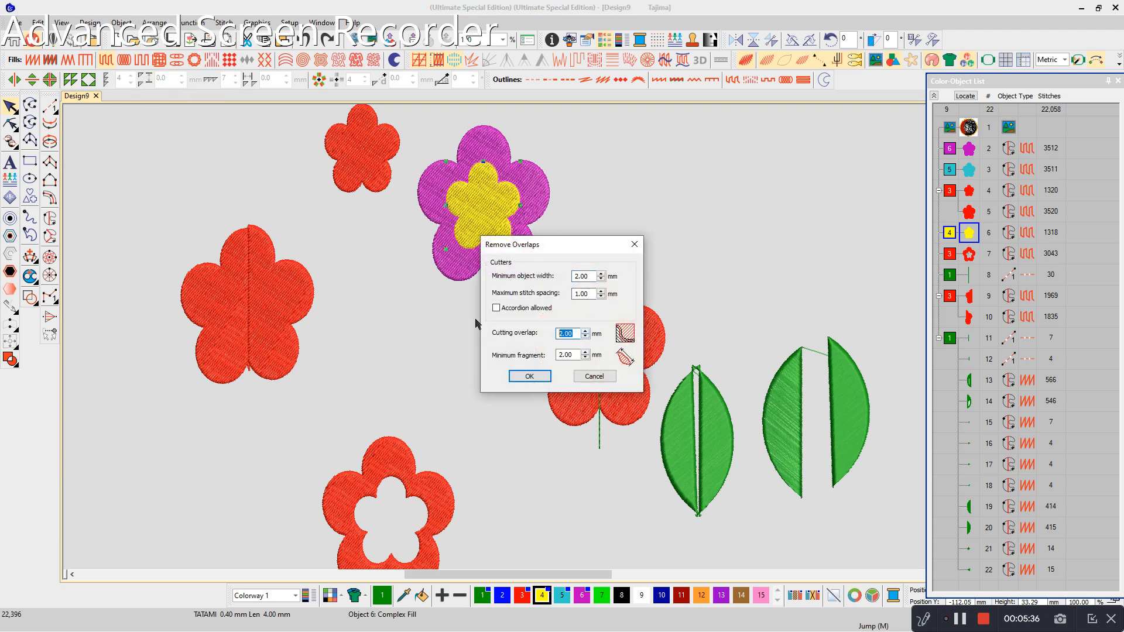
pyautogui.click(510, 377)
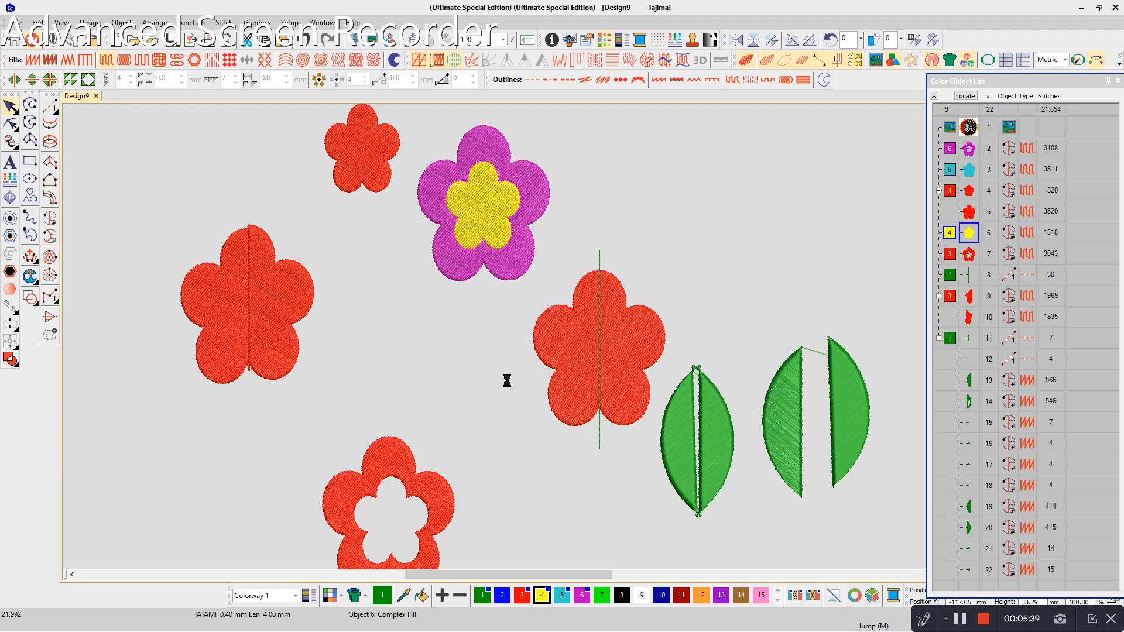
pyautogui.moveTo(505, 238); pyautogui.dragTo(603, 255)
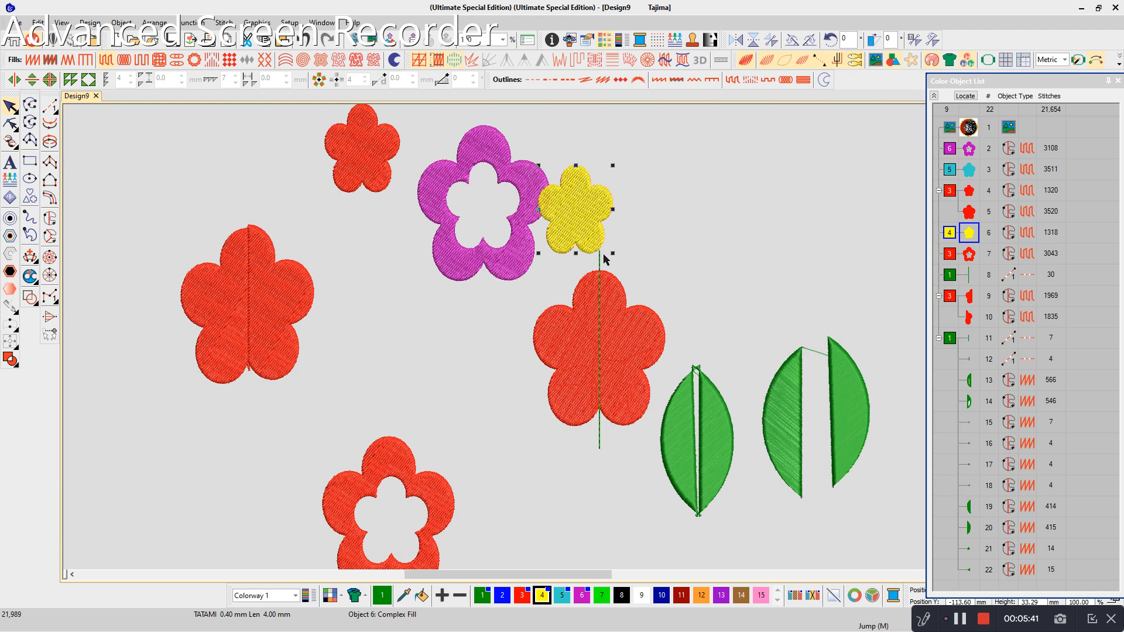